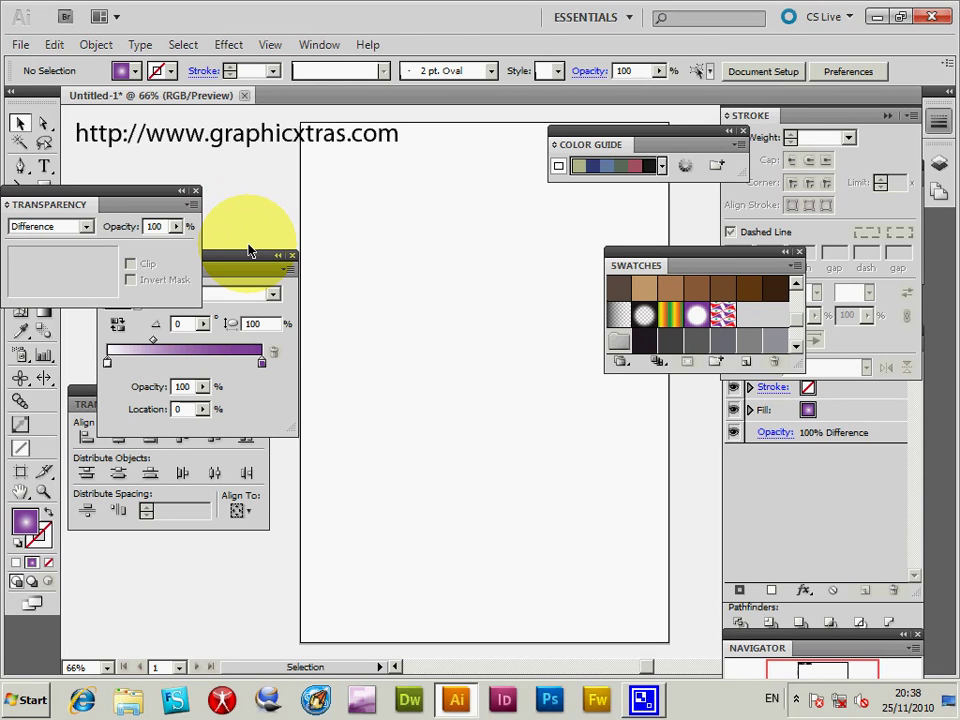
Step: Draw a large square on the artboard and fill it with the white-to-purple radial gradient swatch
drag(36, 196, 91, 242)
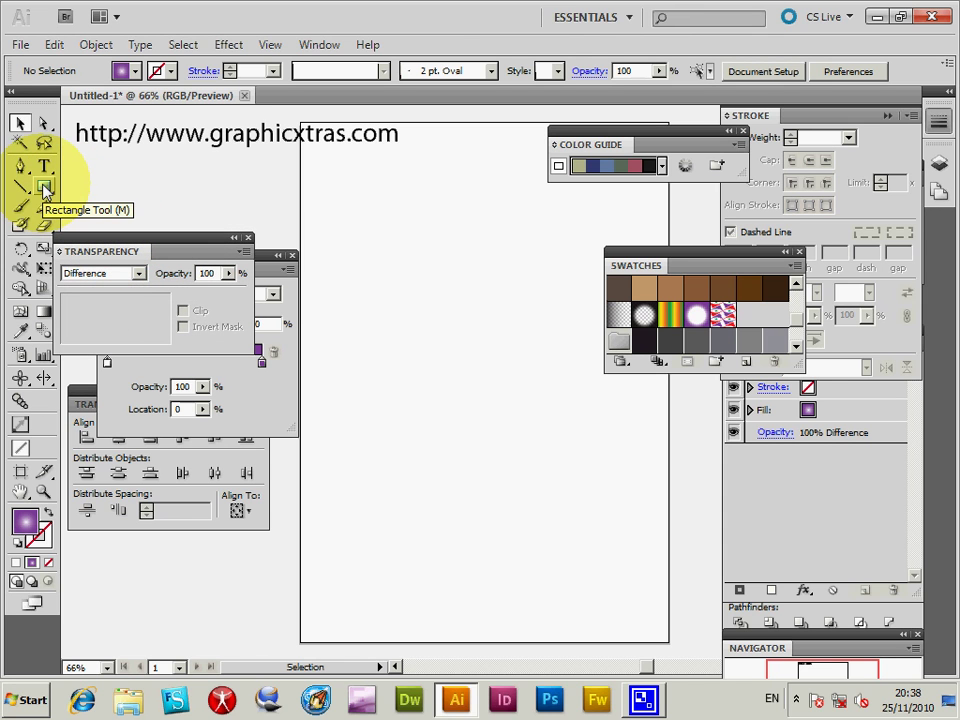
click(44, 190)
drag(317, 187, 643, 534)
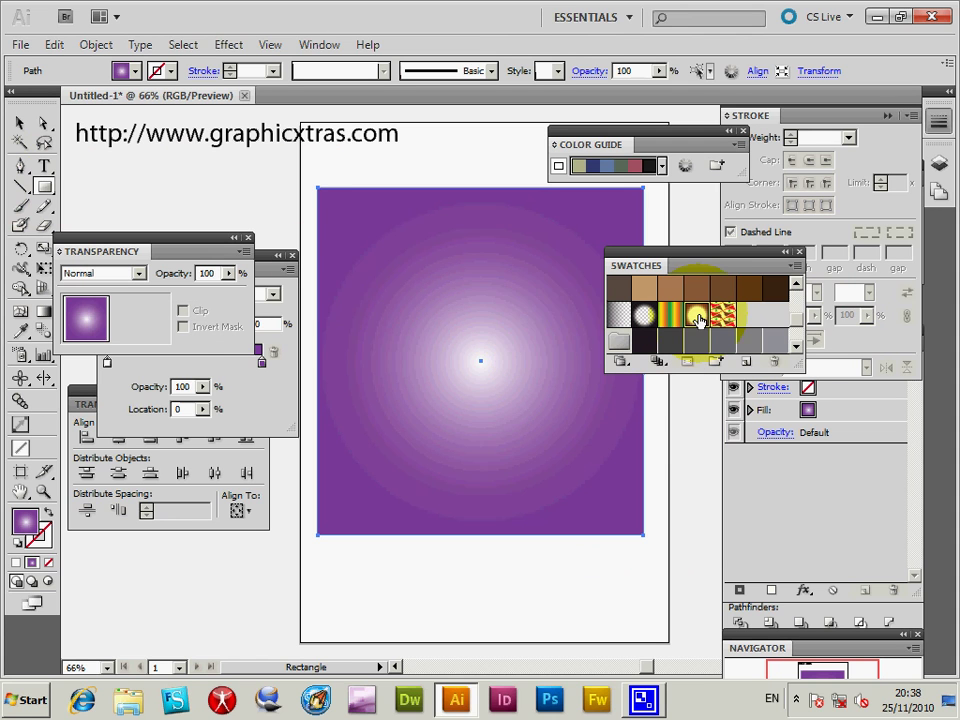
click(698, 318)
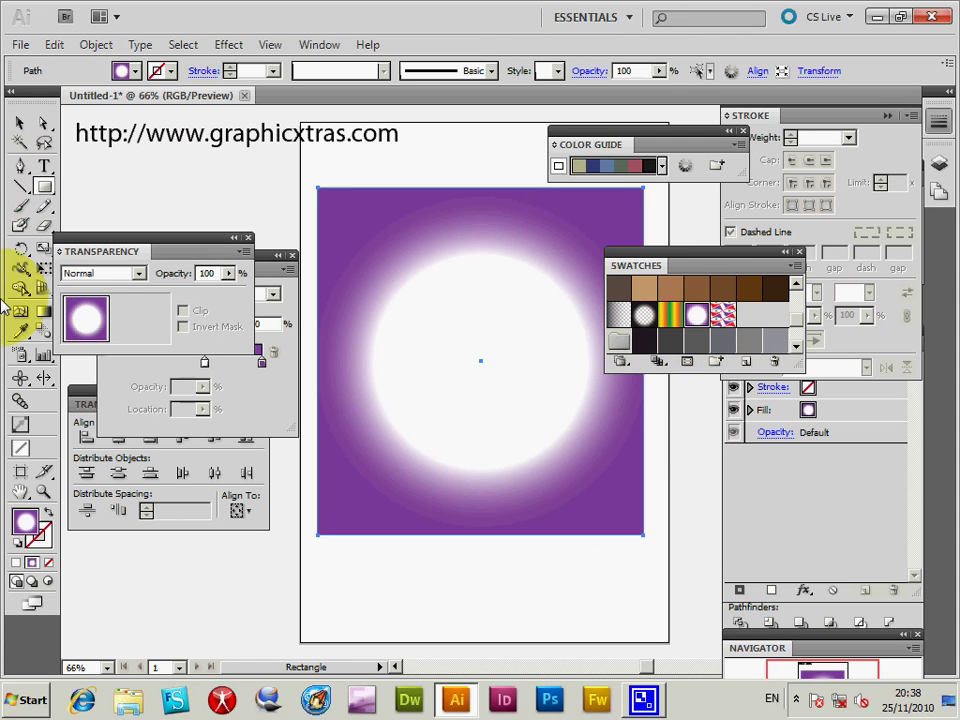
Step: Rearrange the Transparency and Gradient panels and move the white gradient stop to the start
drag(116, 255, 136, 187)
click(272, 433)
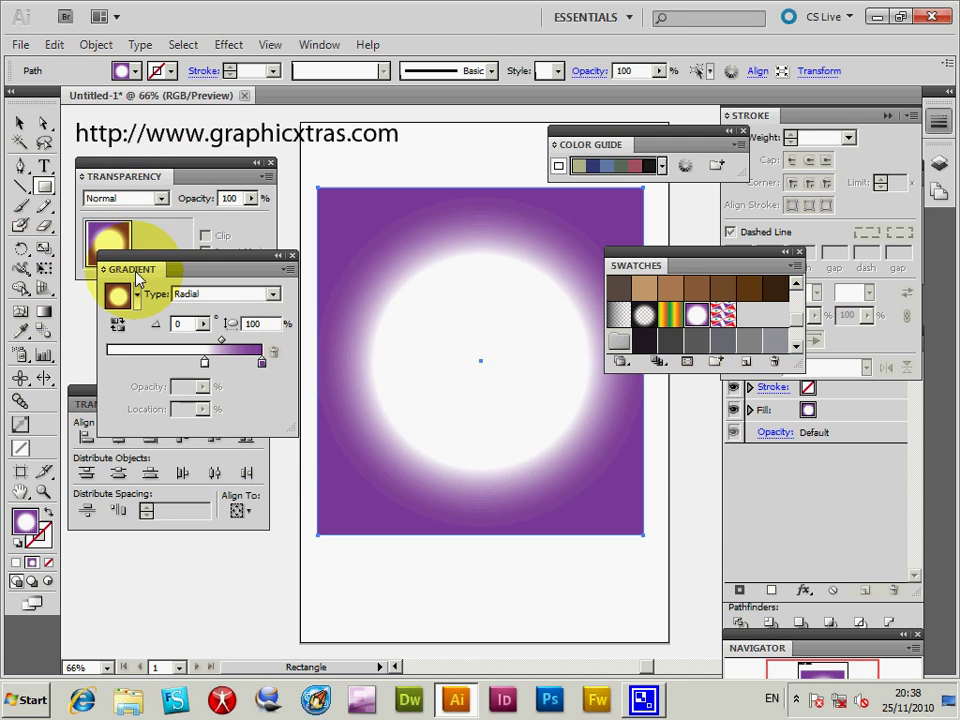
drag(137, 280, 128, 311)
drag(195, 393, 97, 397)
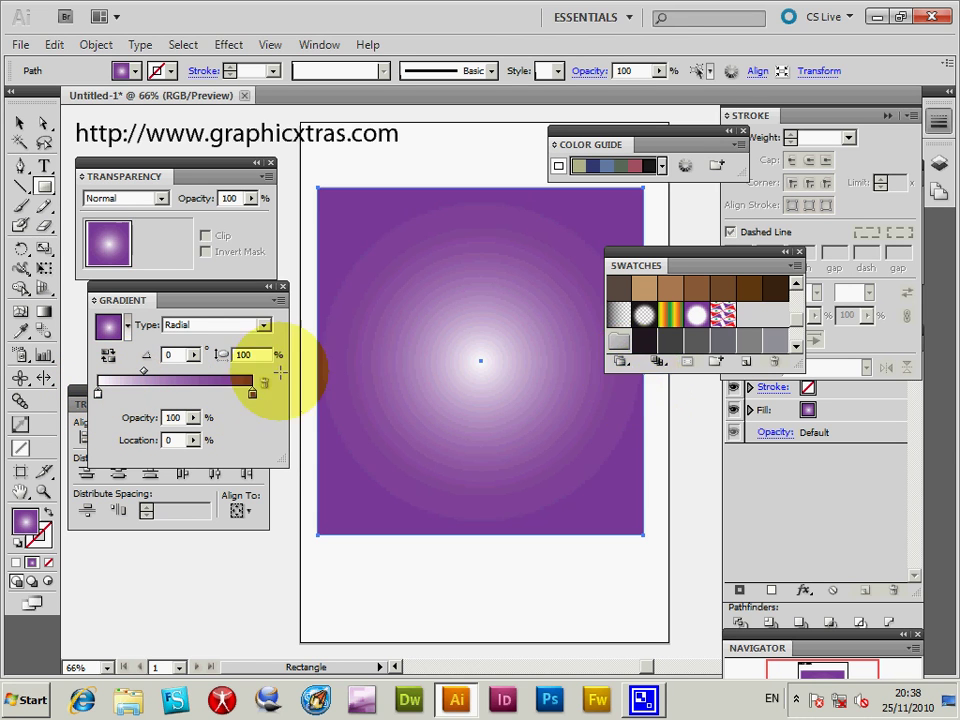
Step: Add six colour stops along the gradient slider, then select the rectangle with the Selection Tool
click(115, 394)
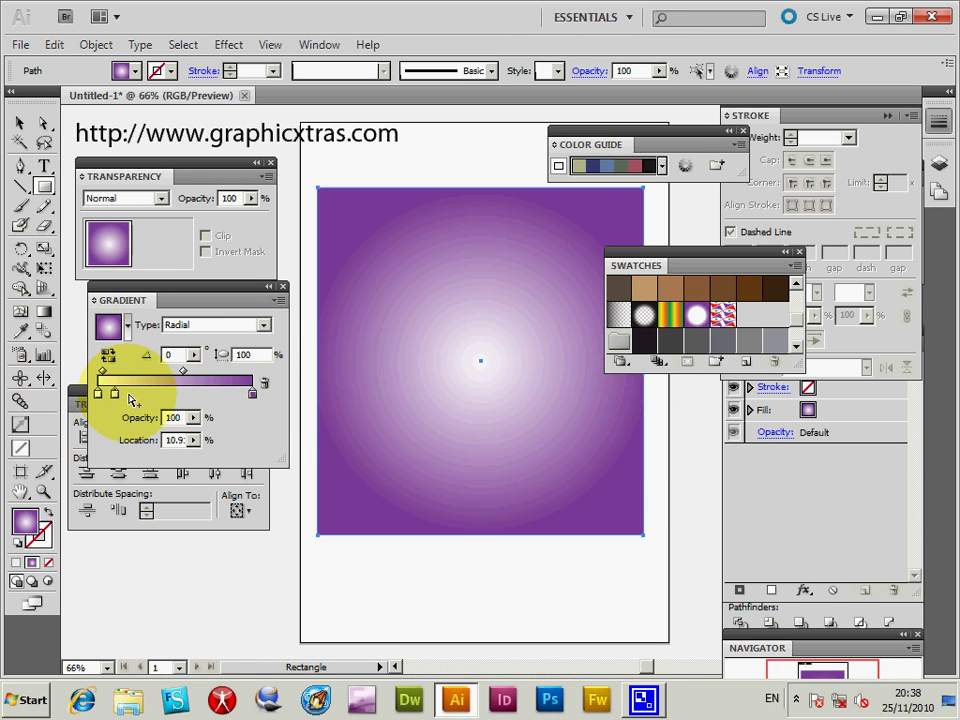
click(143, 394)
click(163, 394)
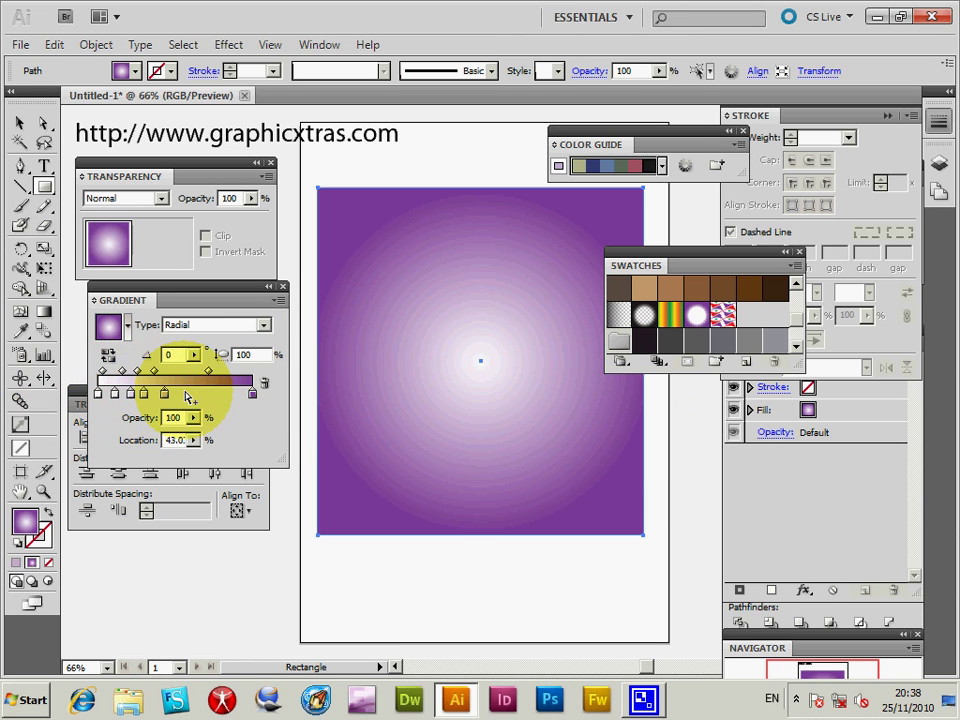
click(184, 394)
click(225, 394)
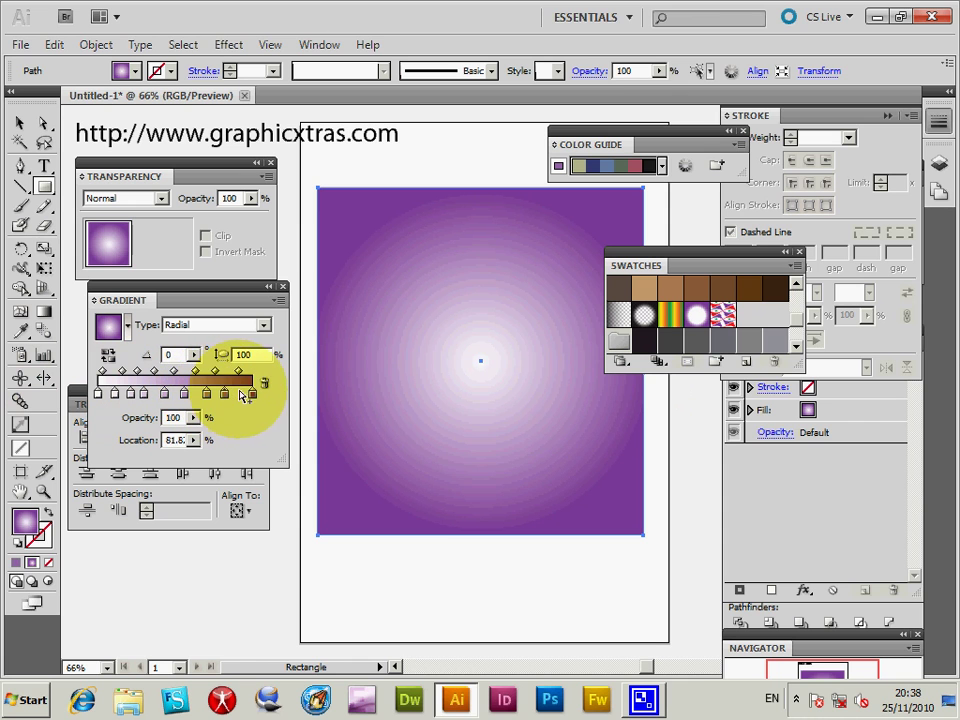
click(239, 394)
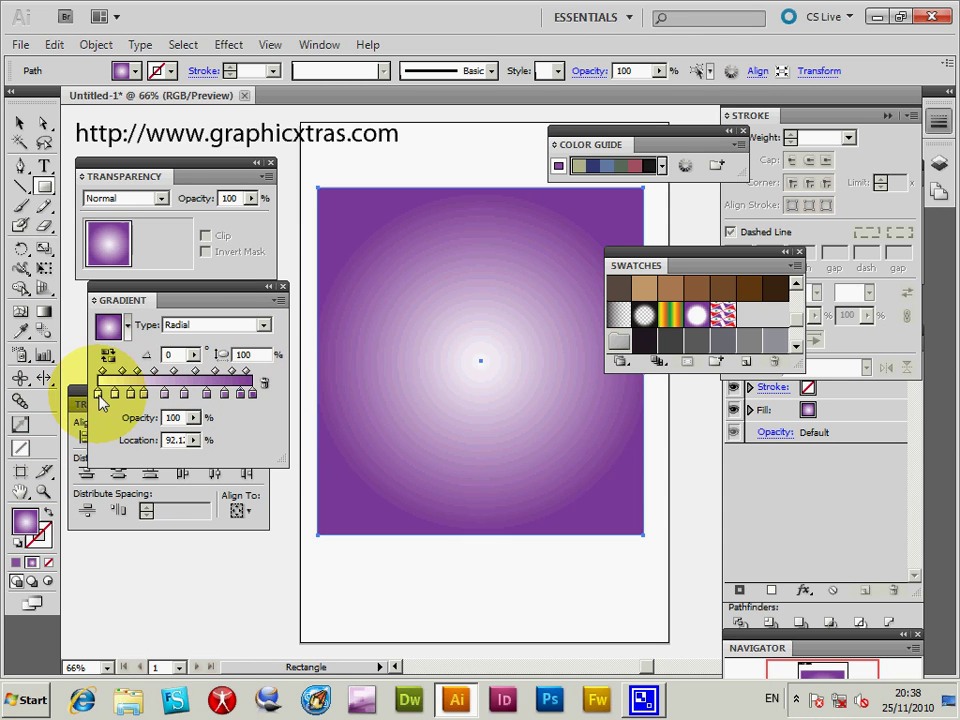
click(19, 121)
click(461, 261)
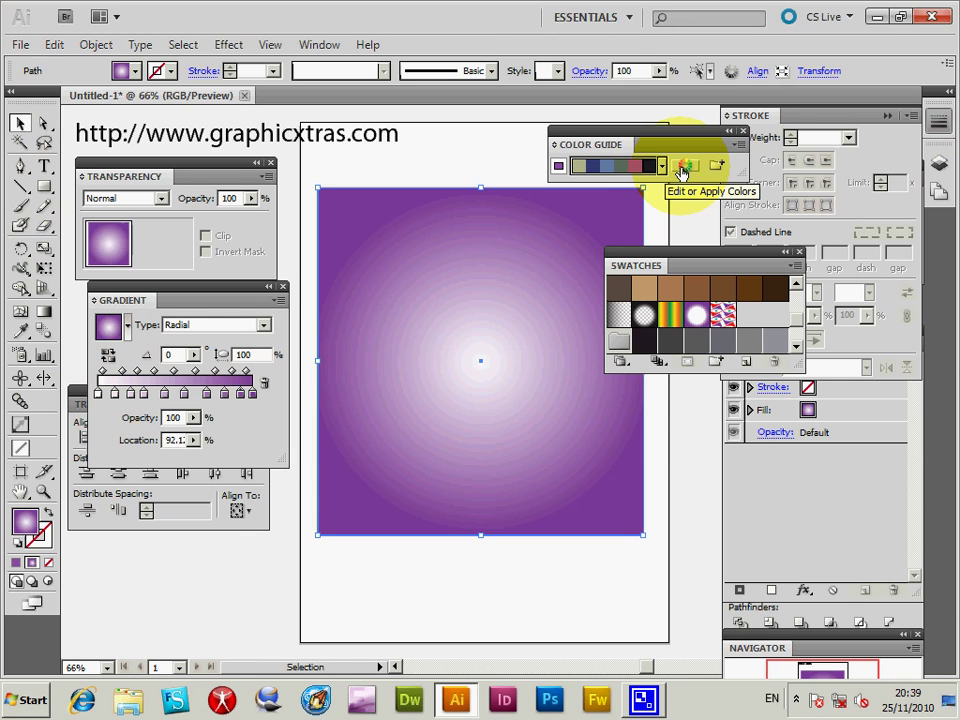
Step: Open Recolor Artwork from the Color Guide with the Impressionism group and move the dialog off the artwork
click(319, 45)
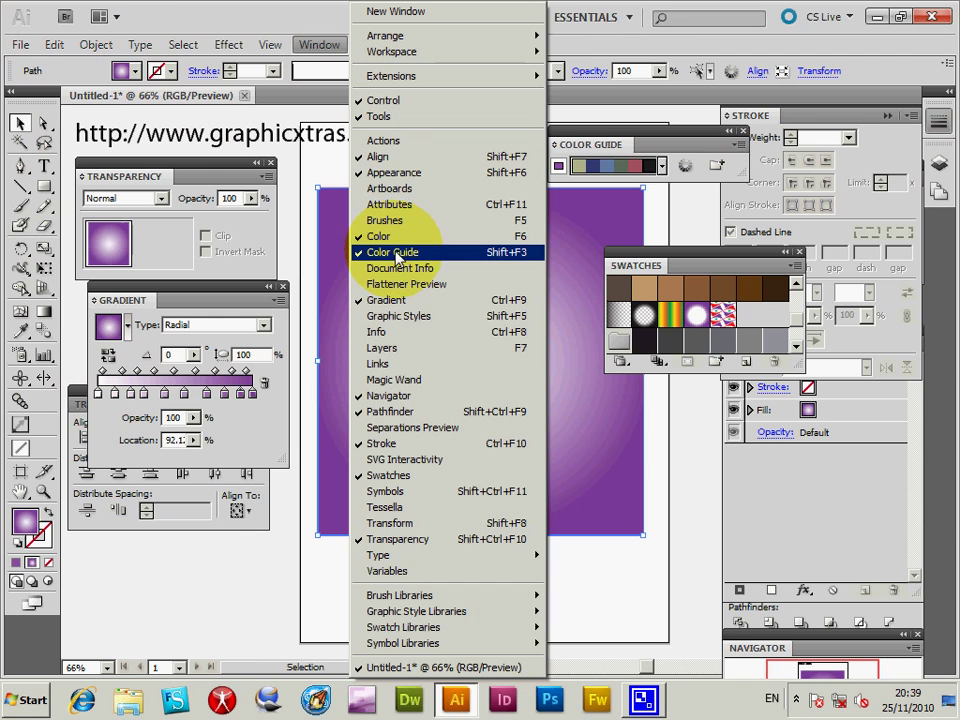
click(683, 165)
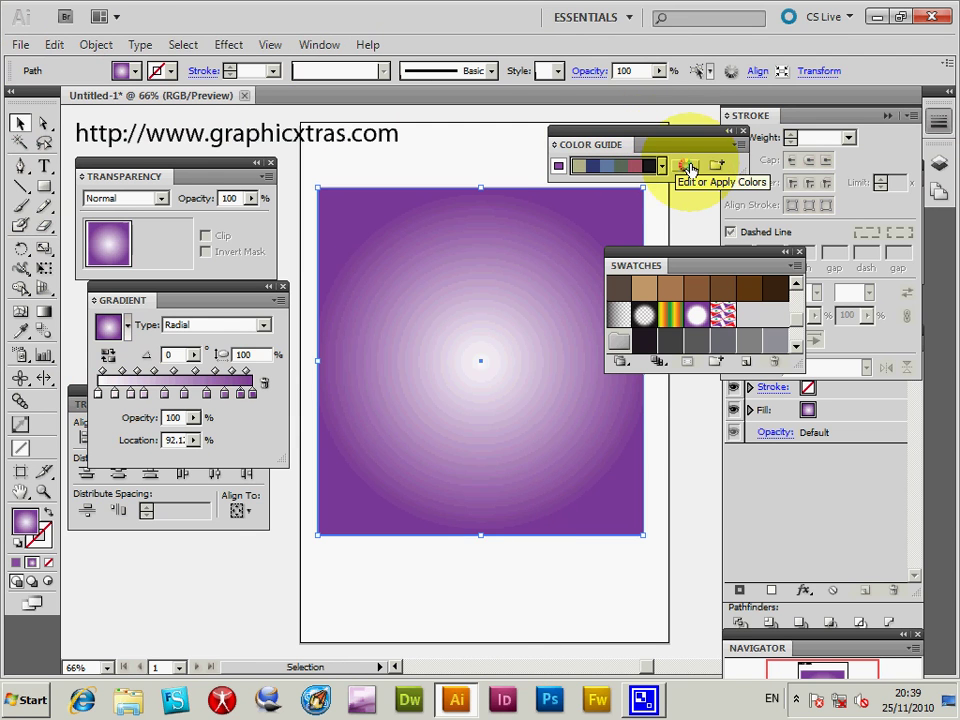
click(688, 167)
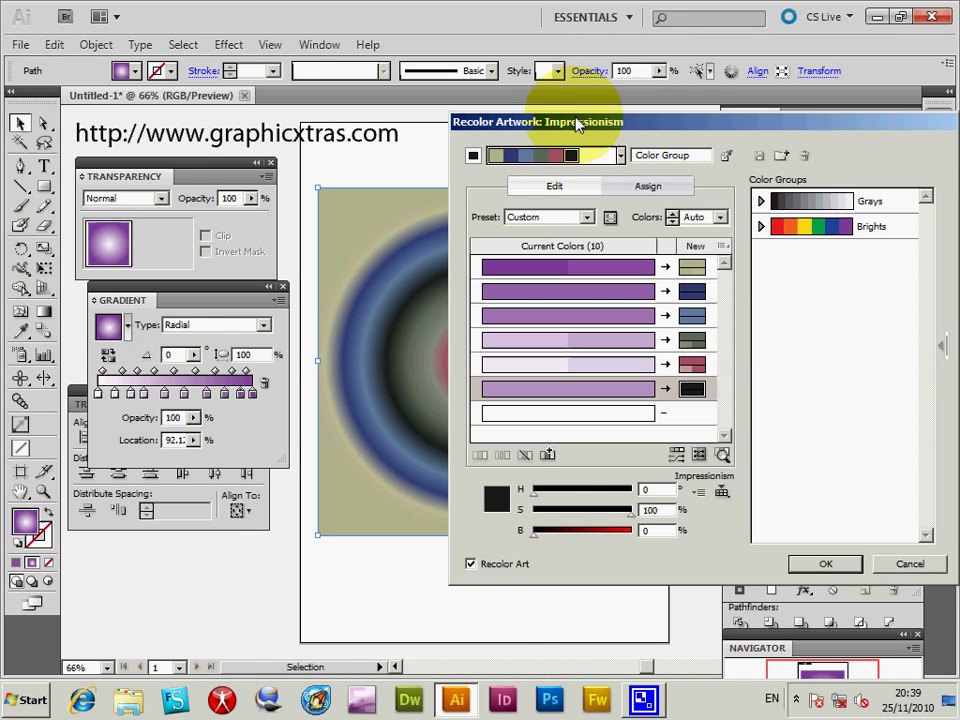
drag(578, 123, 659, 124)
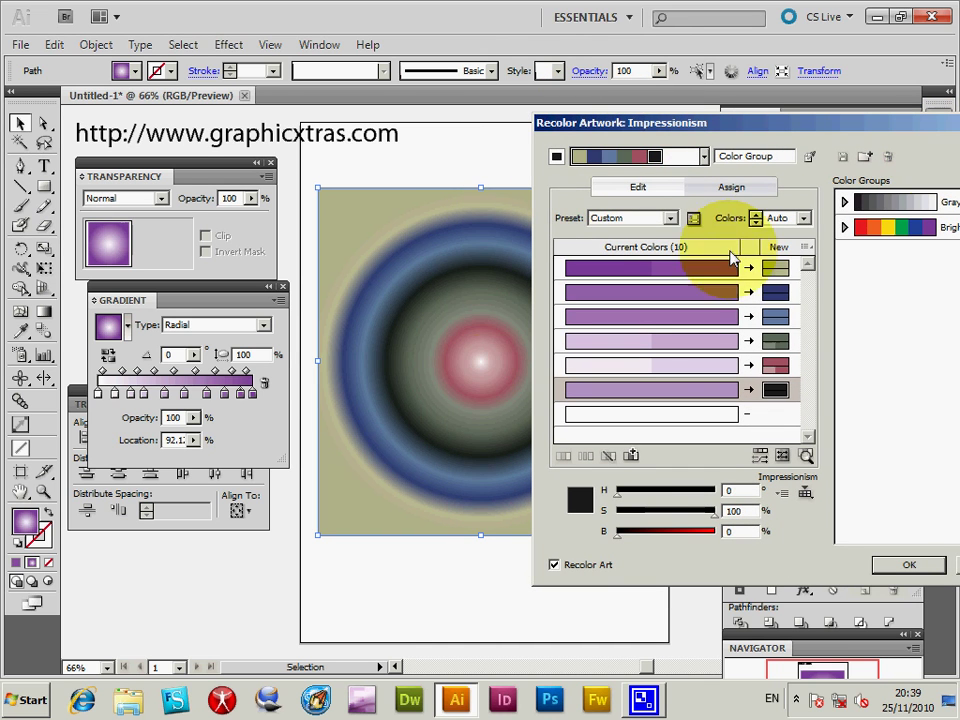
drag(610, 137, 661, 183)
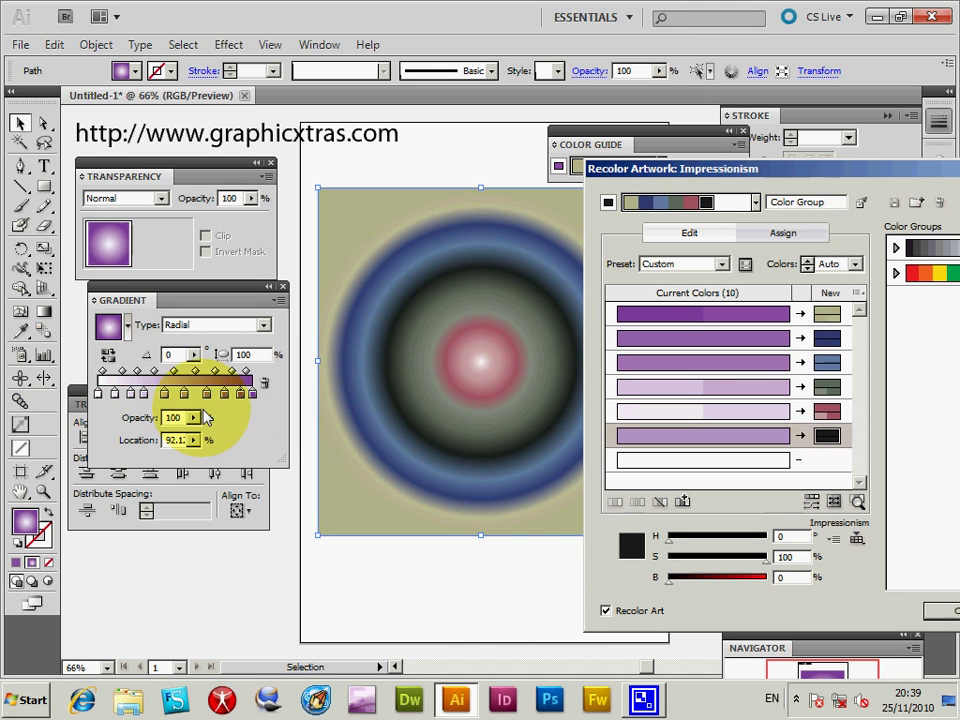
Step: Randomly reshuffle the order of the new colours in Recolor Artwork several times
drag(765, 168, 739, 162)
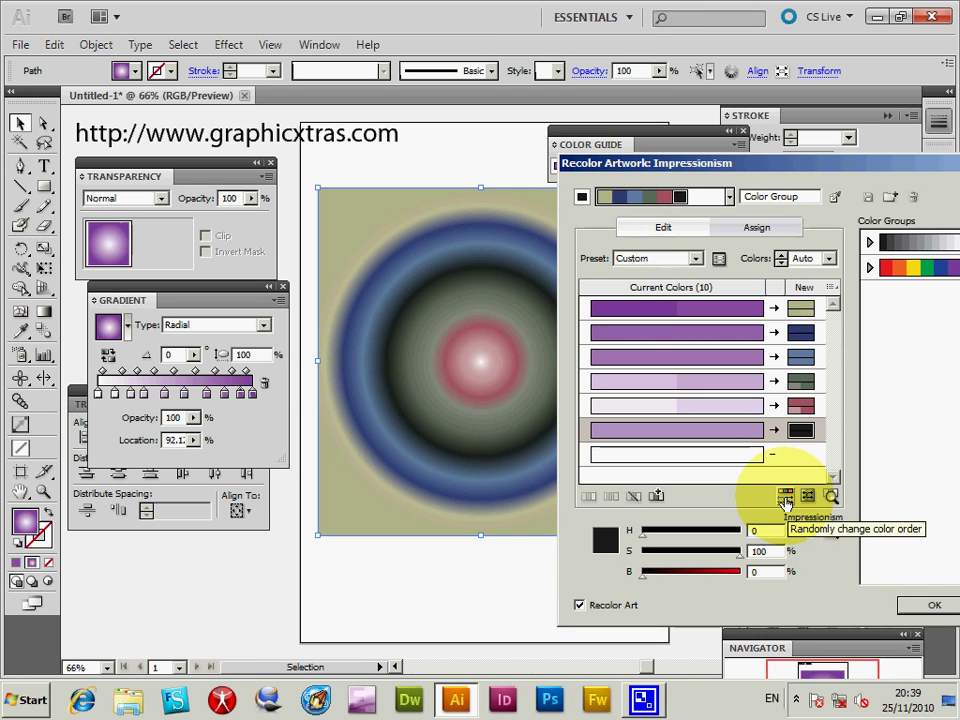
click(785, 497)
click(785, 498)
click(785, 498)
click(785, 498)
click(785, 498)
click(785, 498)
click(785, 498)
click(785, 498)
click(785, 498)
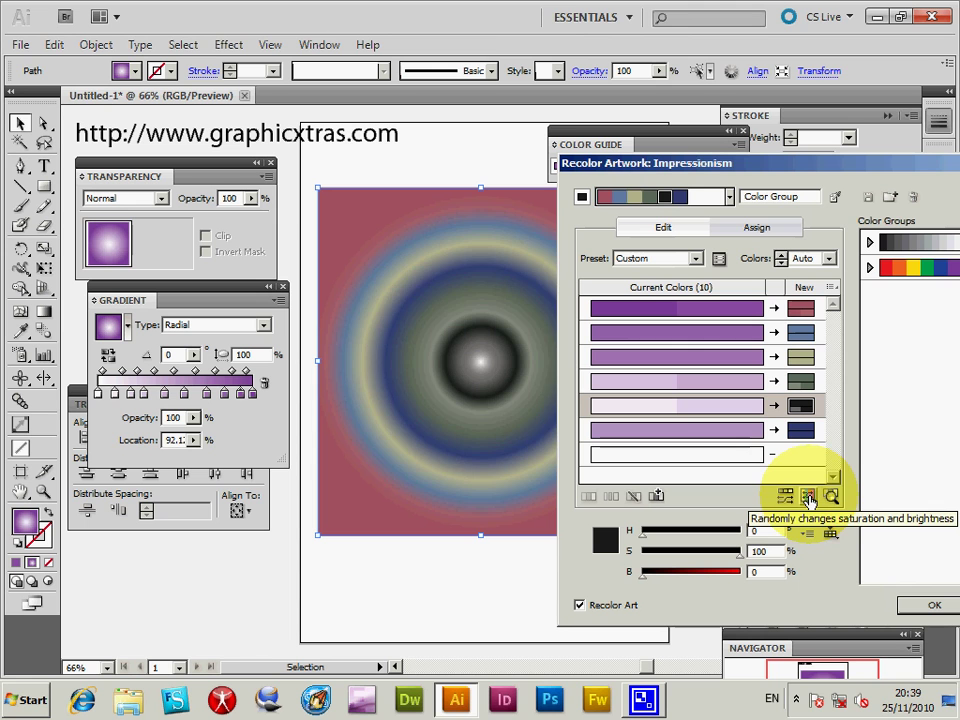
Step: Randomly vary the new colours' saturation and brightness several times
click(808, 497)
click(808, 497)
click(808, 497)
click(808, 497)
click(808, 497)
click(808, 497)
click(808, 497)
click(808, 497)
click(808, 497)
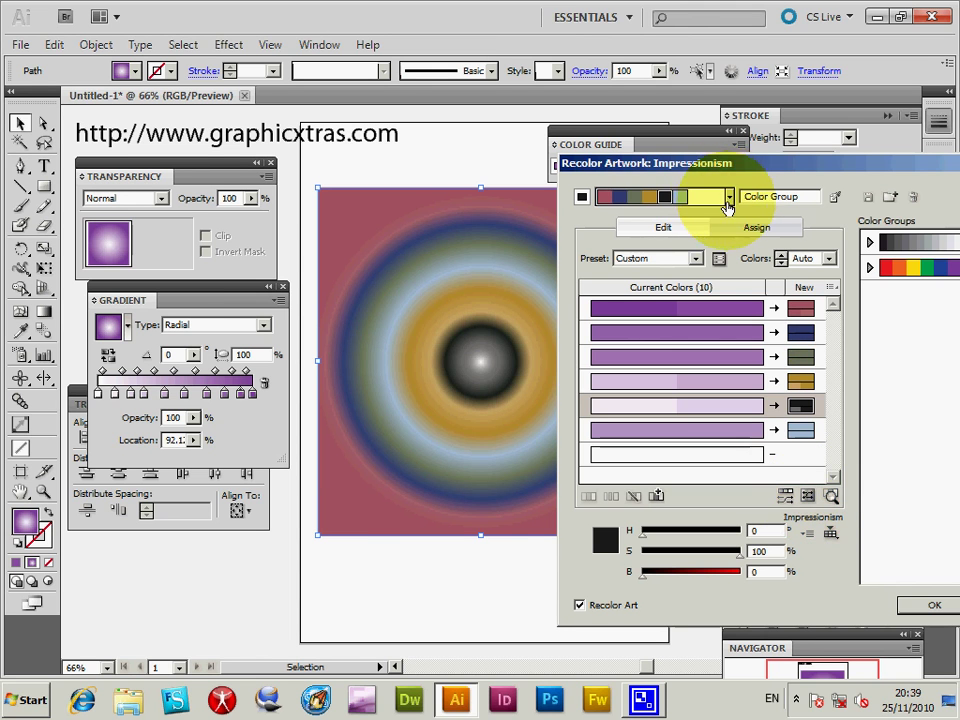
Step: Apply the Complementary 2 harmony rule and reshuffle the green colours' order
click(731, 198)
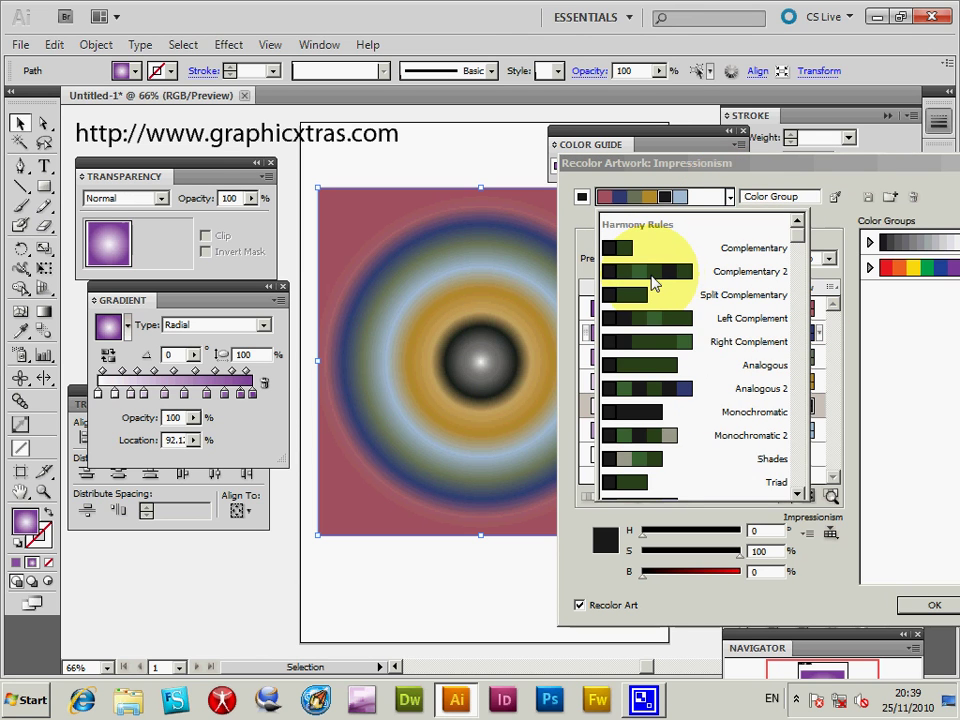
click(652, 276)
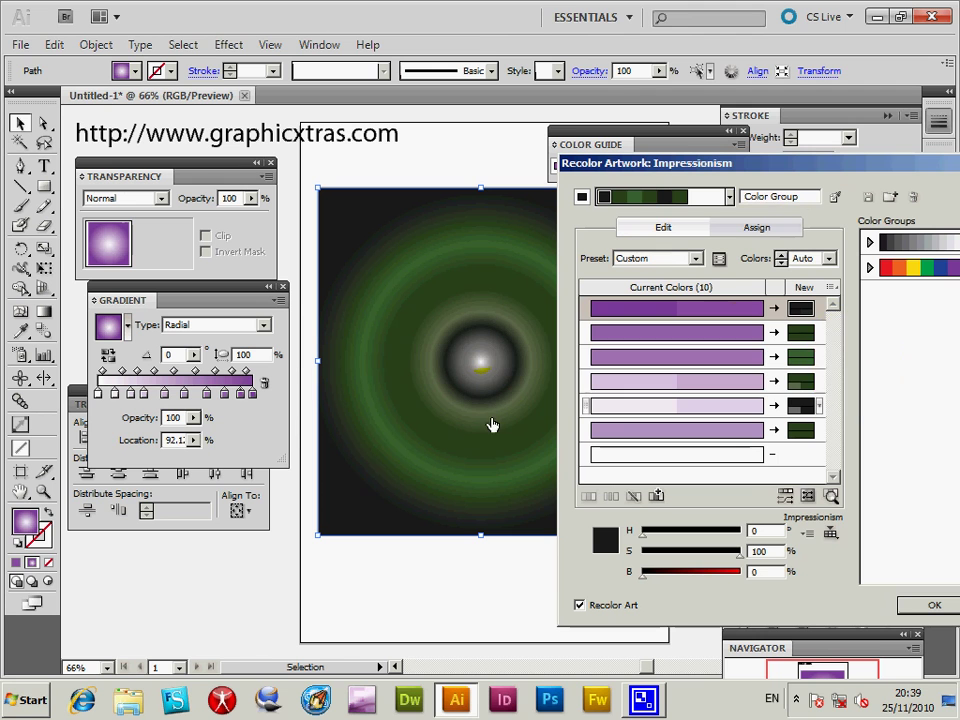
click(786, 498)
click(786, 498)
click(786, 498)
click(786, 498)
click(786, 498)
click(786, 498)
click(786, 498)
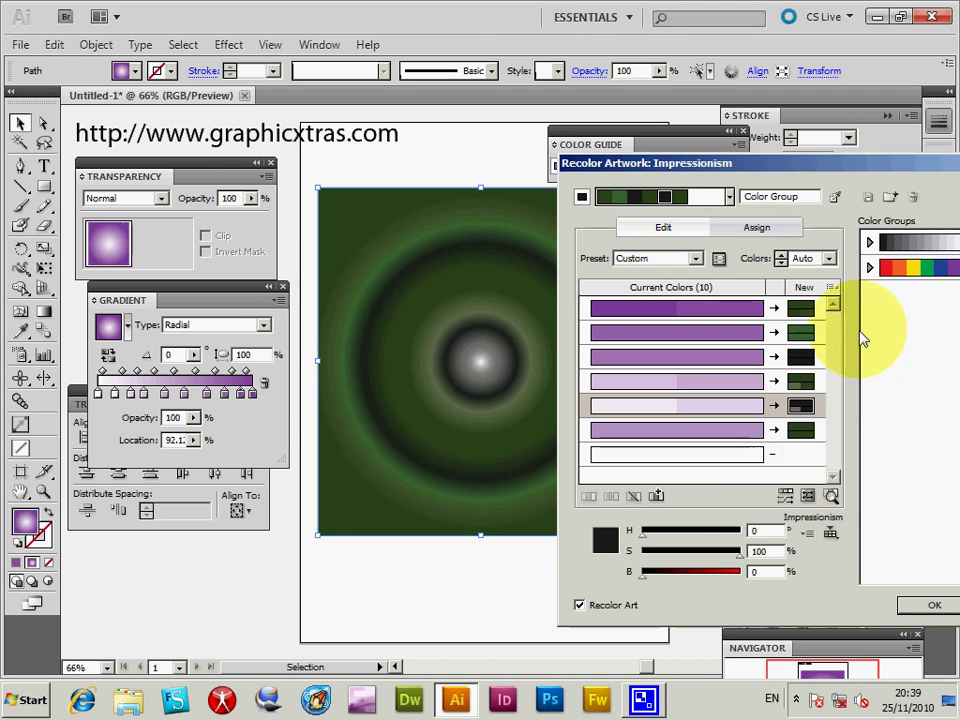
Step: Apply the Pop Art colour group with the High Contrast 2 harmony rule
click(832, 535)
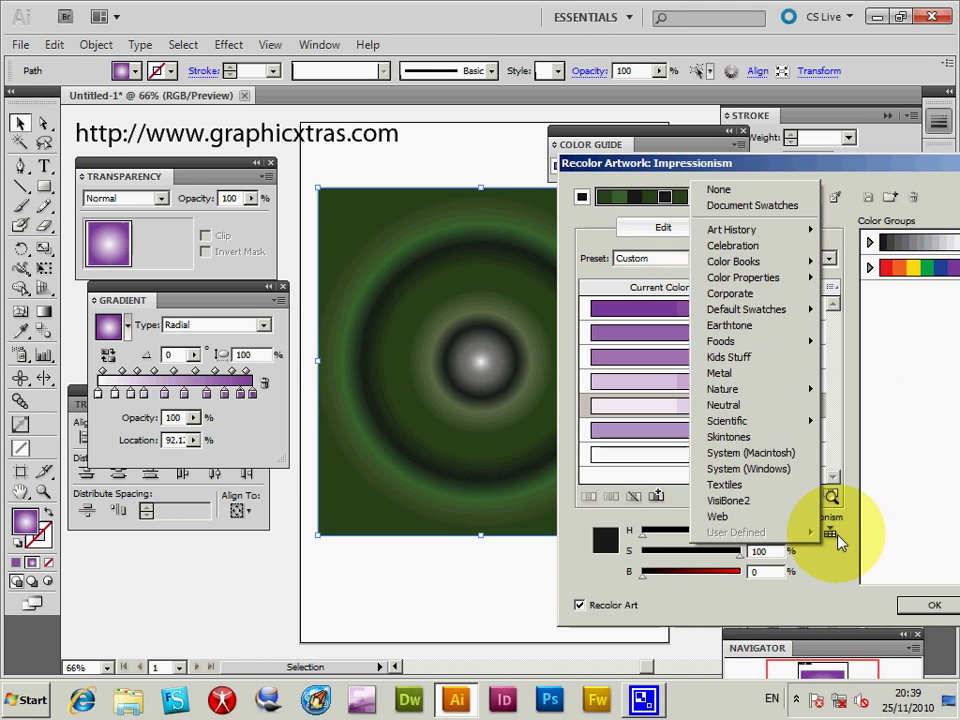
mouse_move(786, 243)
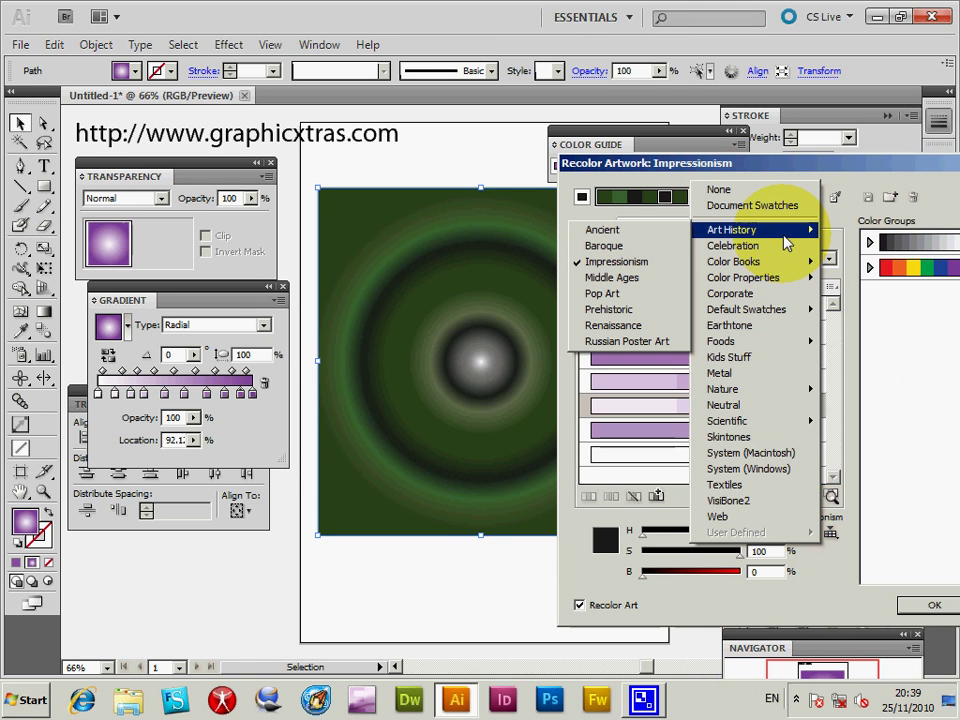
click(627, 295)
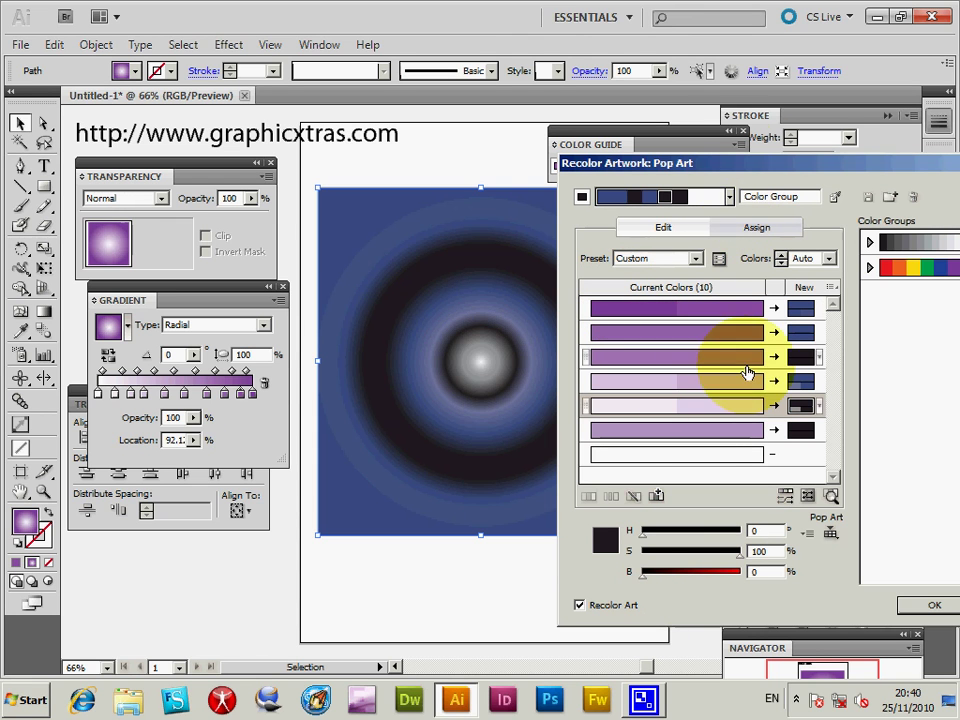
click(730, 198)
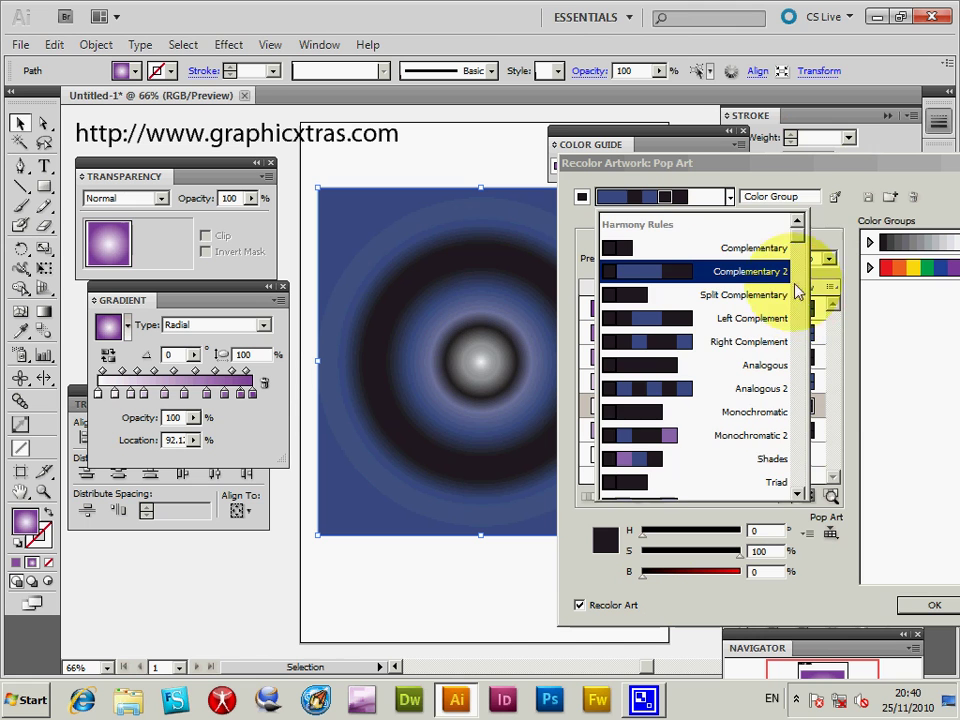
drag(797, 240, 831, 454)
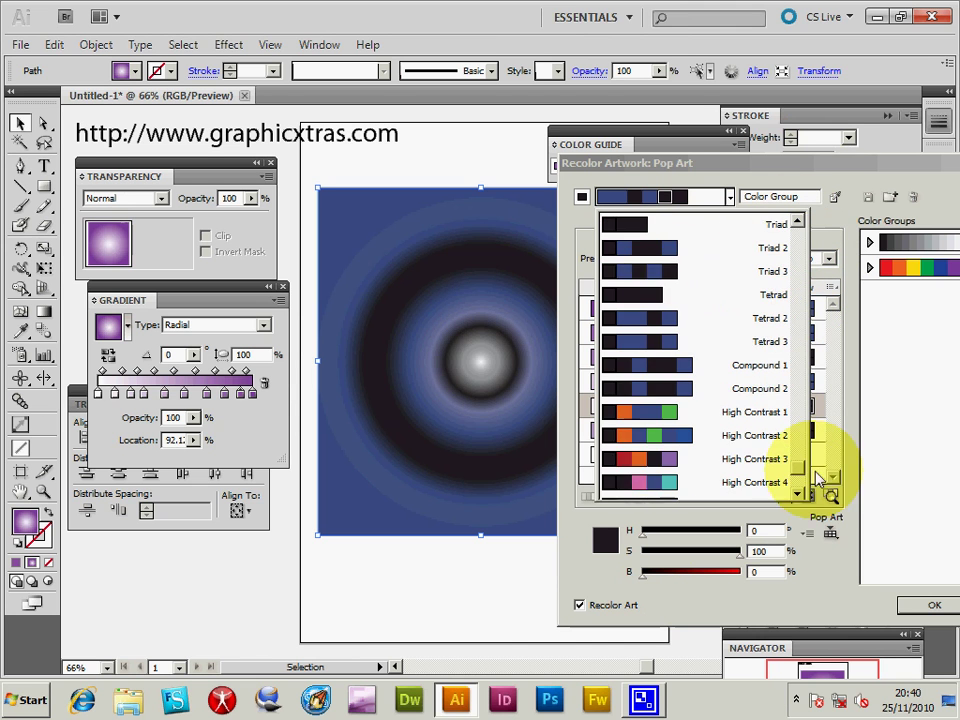
click(638, 427)
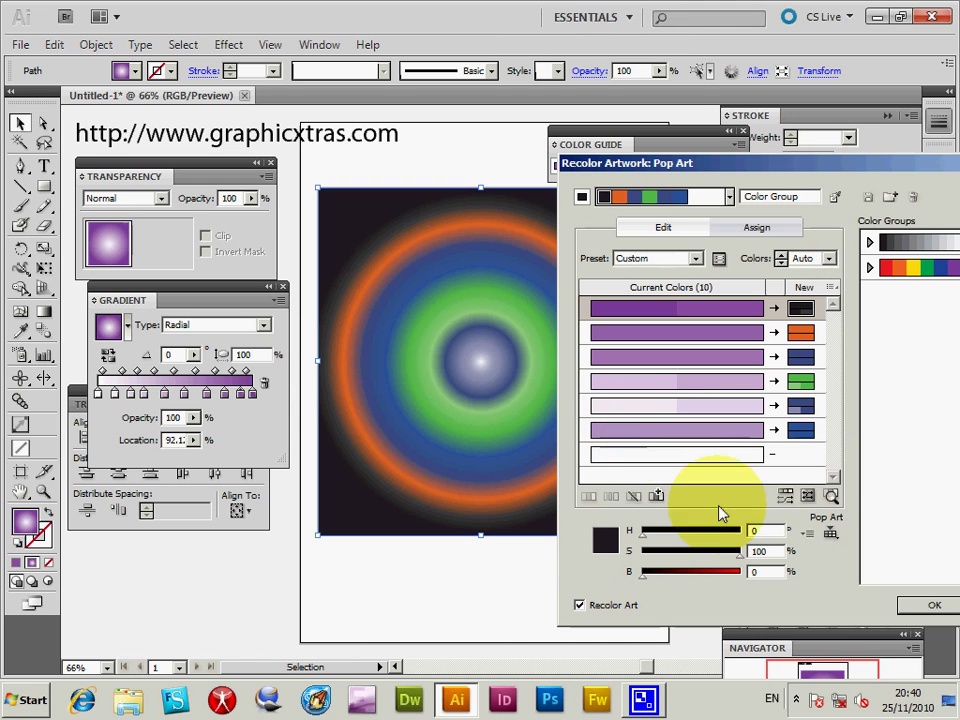
Step: Reshuffle the colour order and vary saturation and brightness until rings run red, blue, black, green, yellow
click(785, 497)
click(785, 497)
click(785, 497)
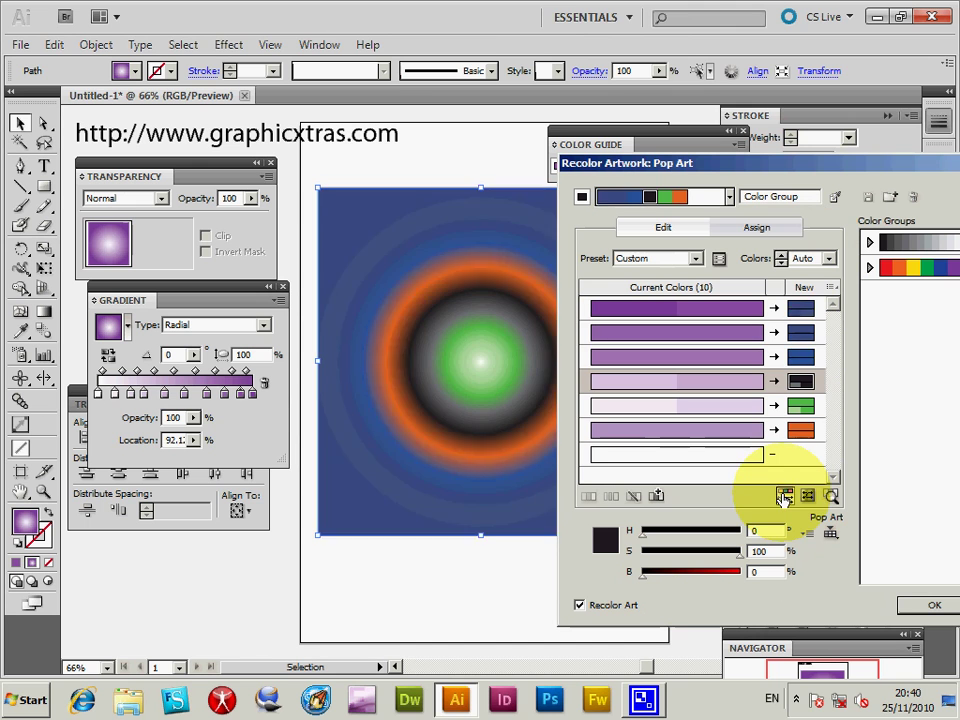
click(785, 497)
click(785, 497)
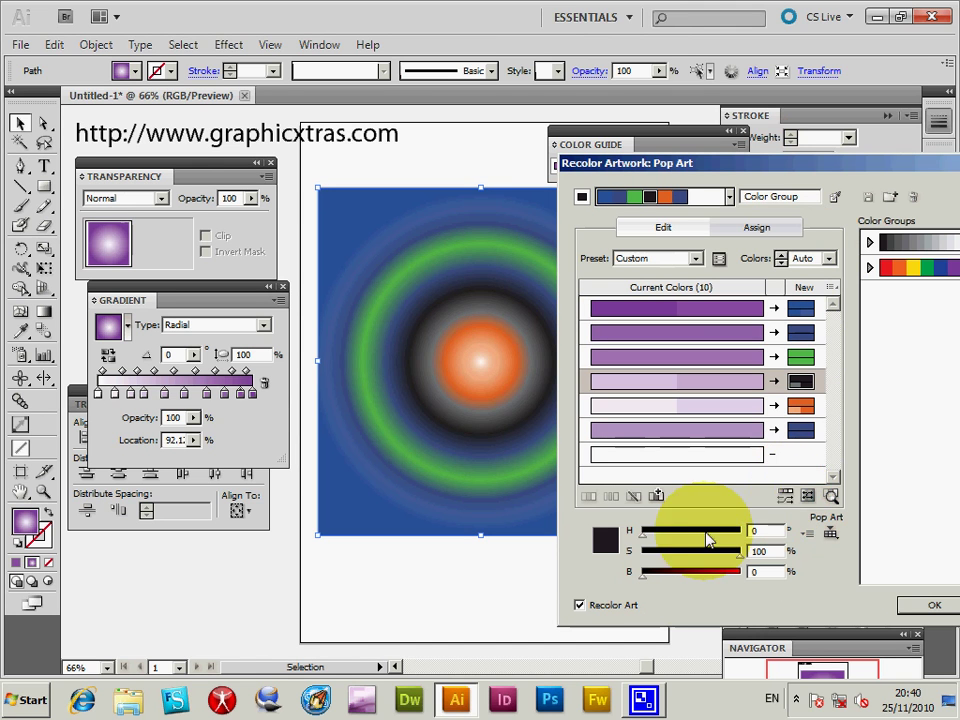
click(784, 497)
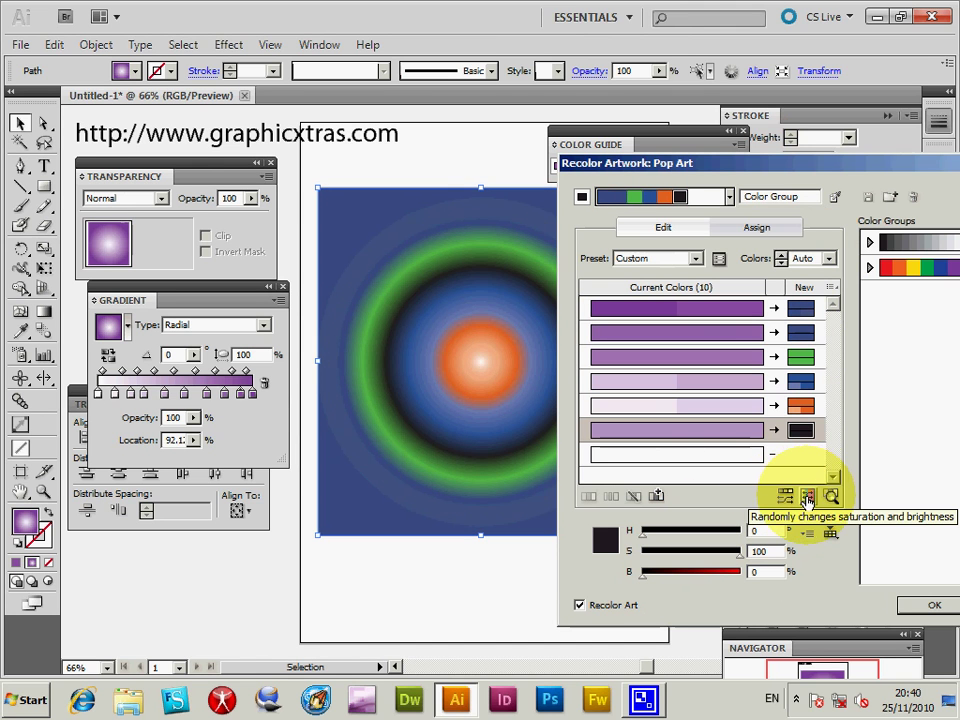
click(808, 498)
click(806, 498)
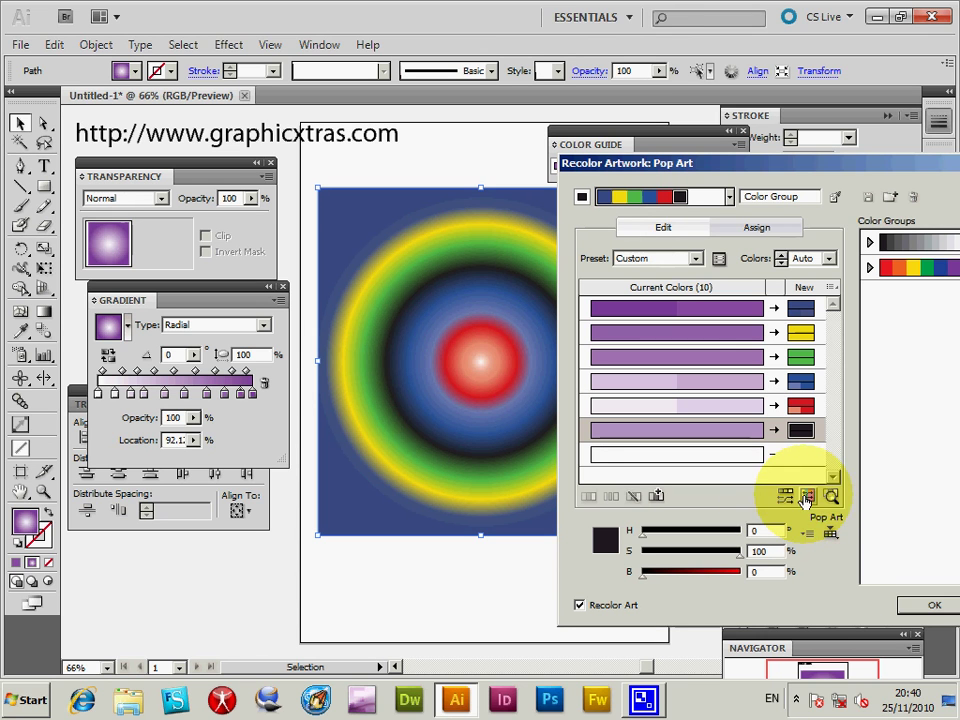
Step: Apply the recolouring and drag the radial gradient's centre toward the square's upper-left
click(935, 608)
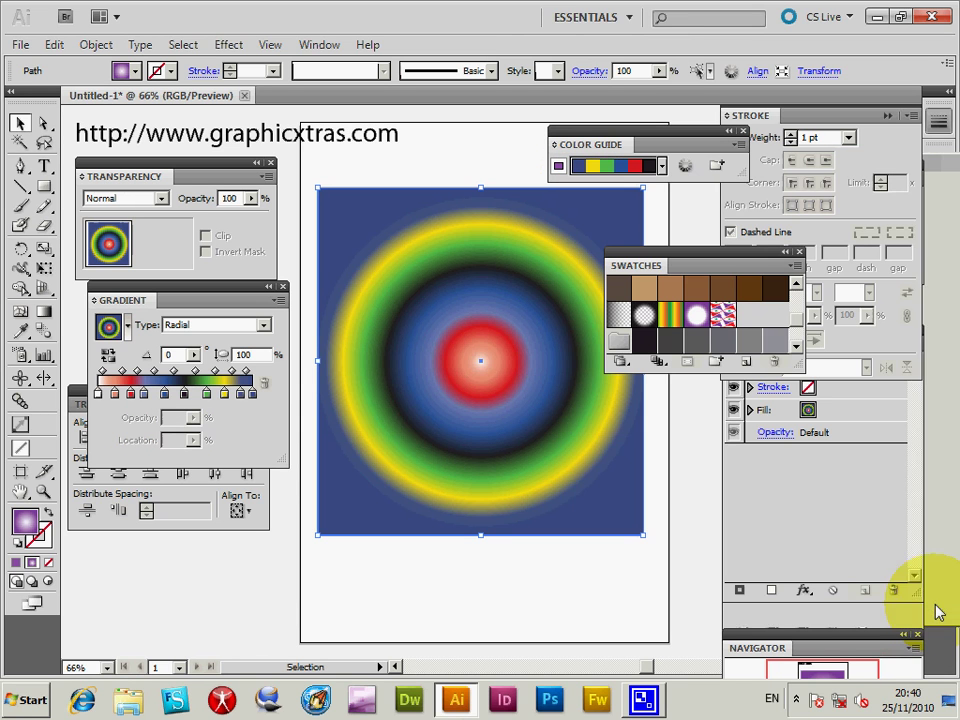
click(45, 312)
mouse_move(386, 236)
mouse_down()
mouse_move(617, 506)
mouse_move(609, 504)
mouse_up()
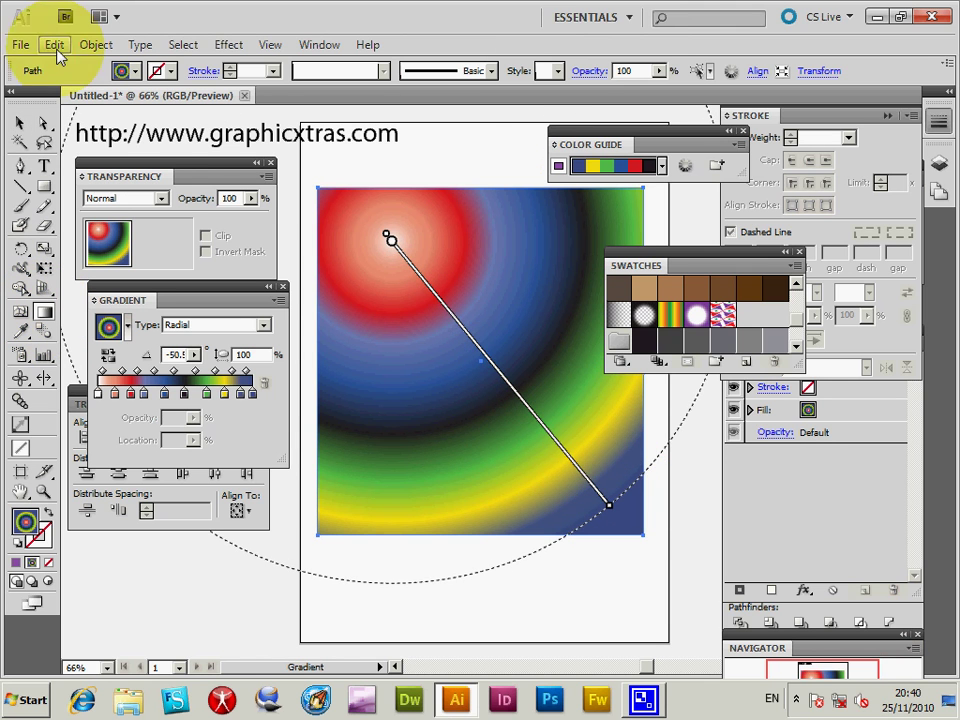
Step: Nudge the square slightly up and left and check its gradient fill in the Appearance panel
click(26, 130)
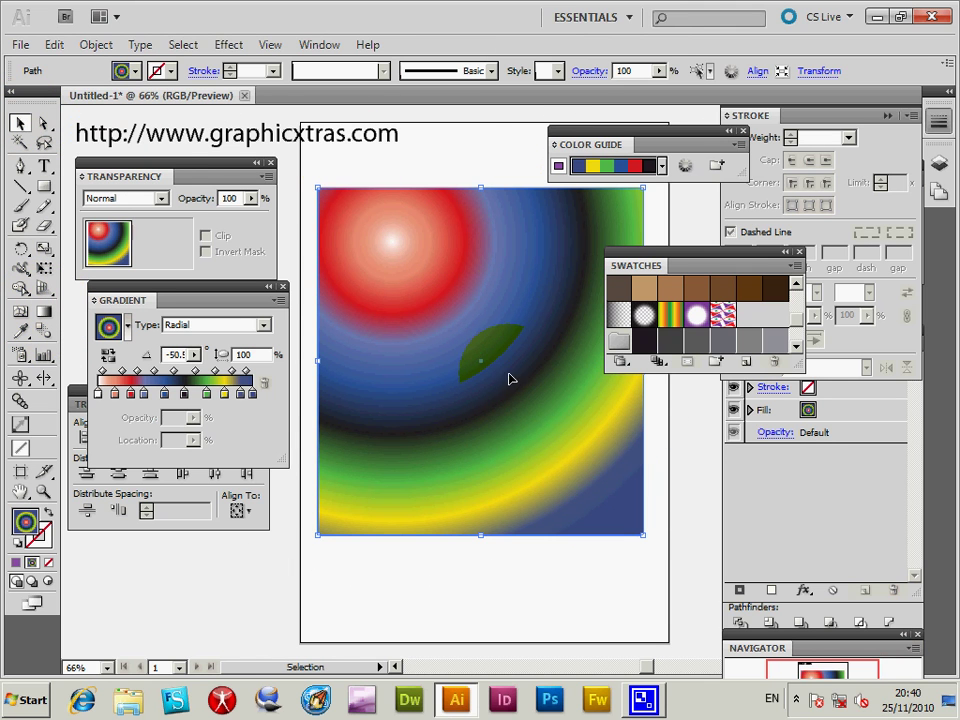
key(a)
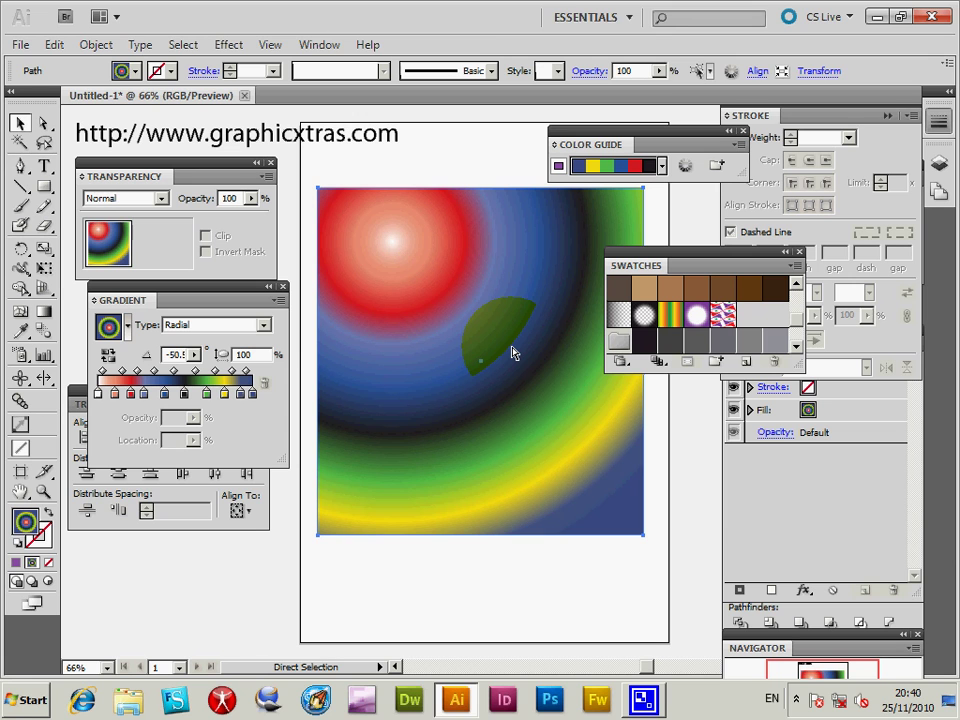
key(v)
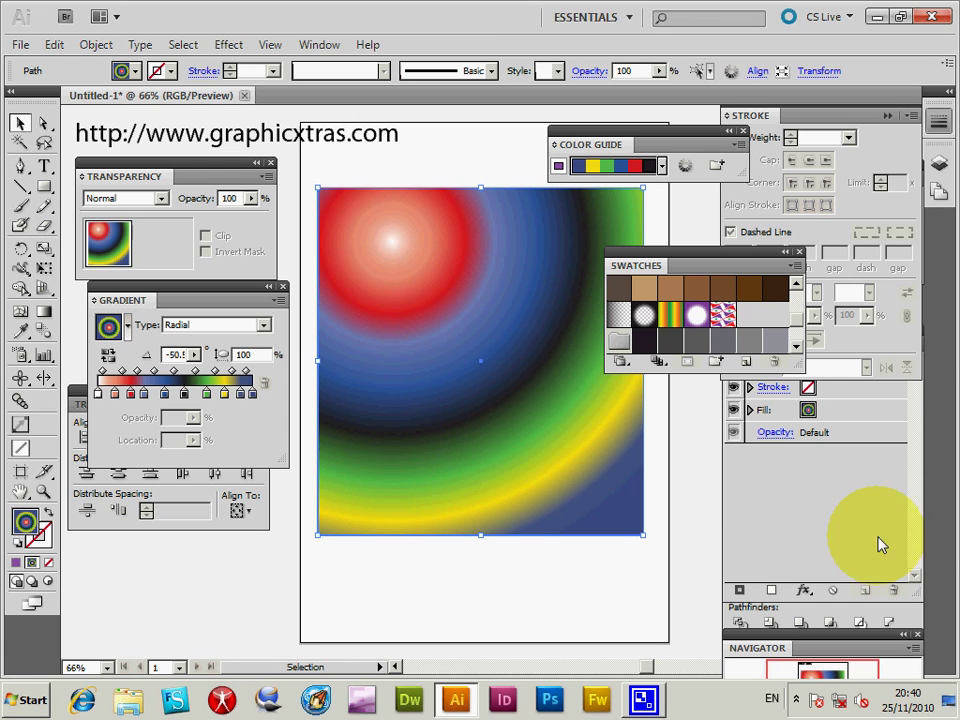
click(780, 472)
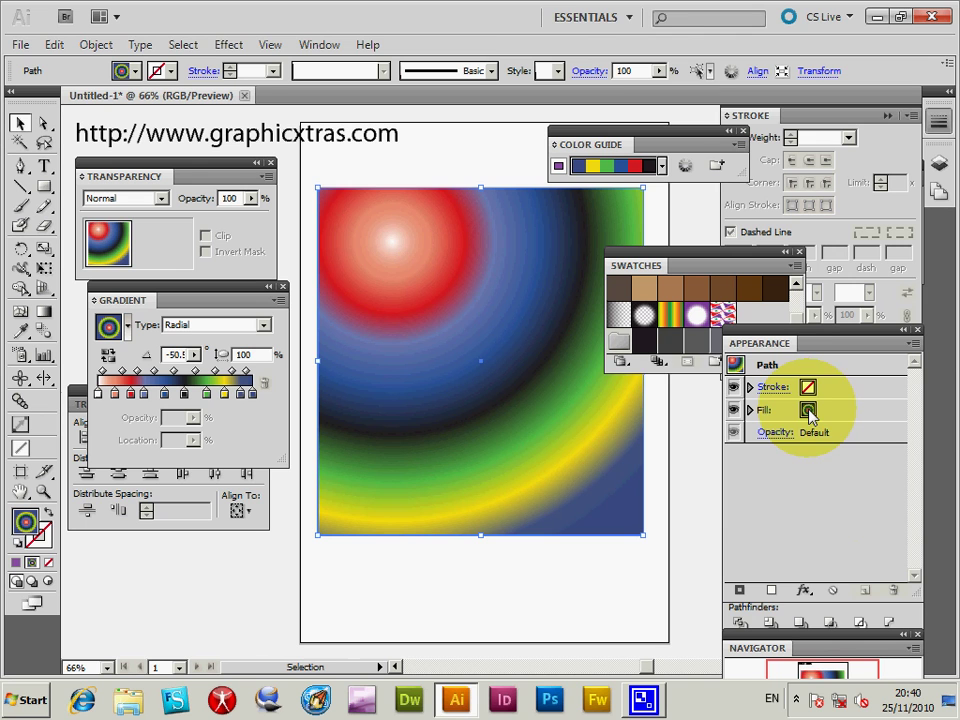
drag(513, 302, 453, 309)
click(770, 410)
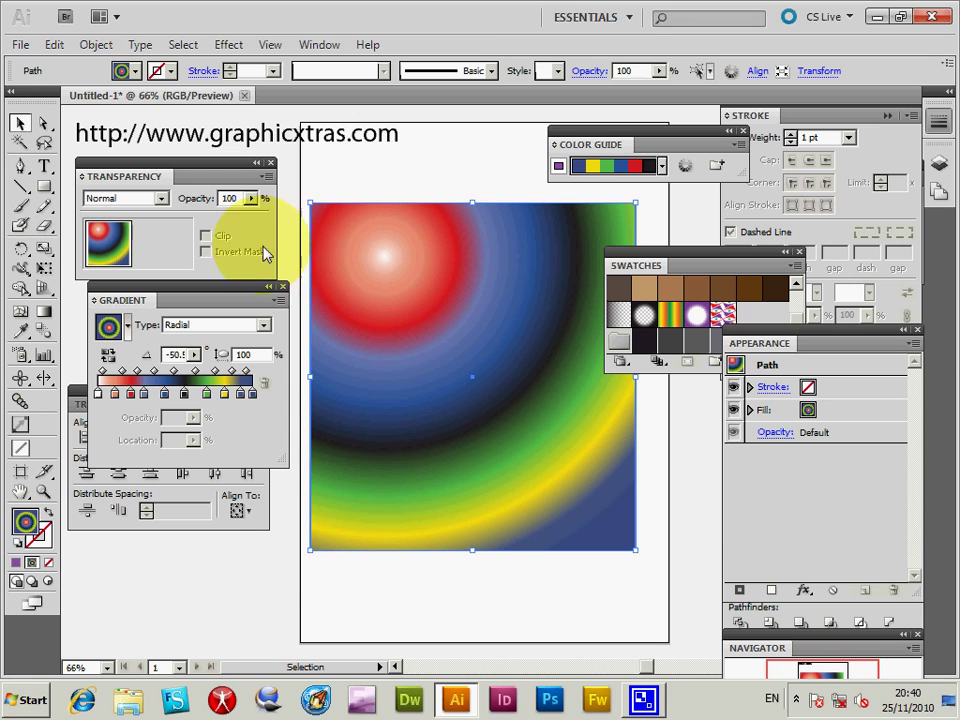
key(a)
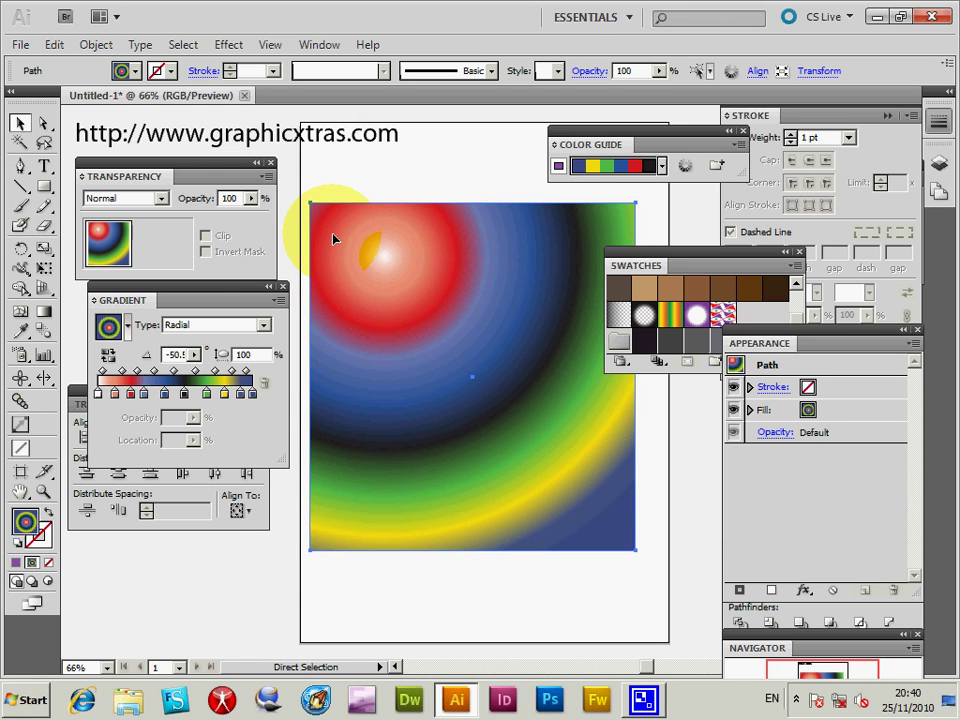
key(v)
drag(343, 222, 332, 220)
Step: Re-aim the radial gradient so the red centre sits at the square's bottom middle, then reselect it
click(45, 313)
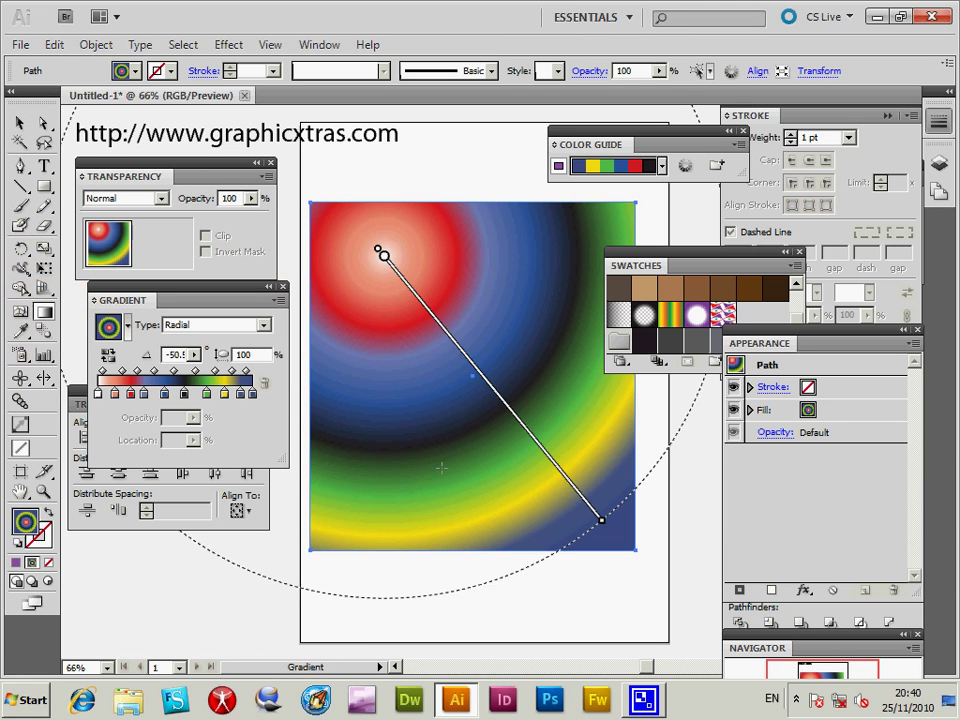
drag(444, 491, 620, 199)
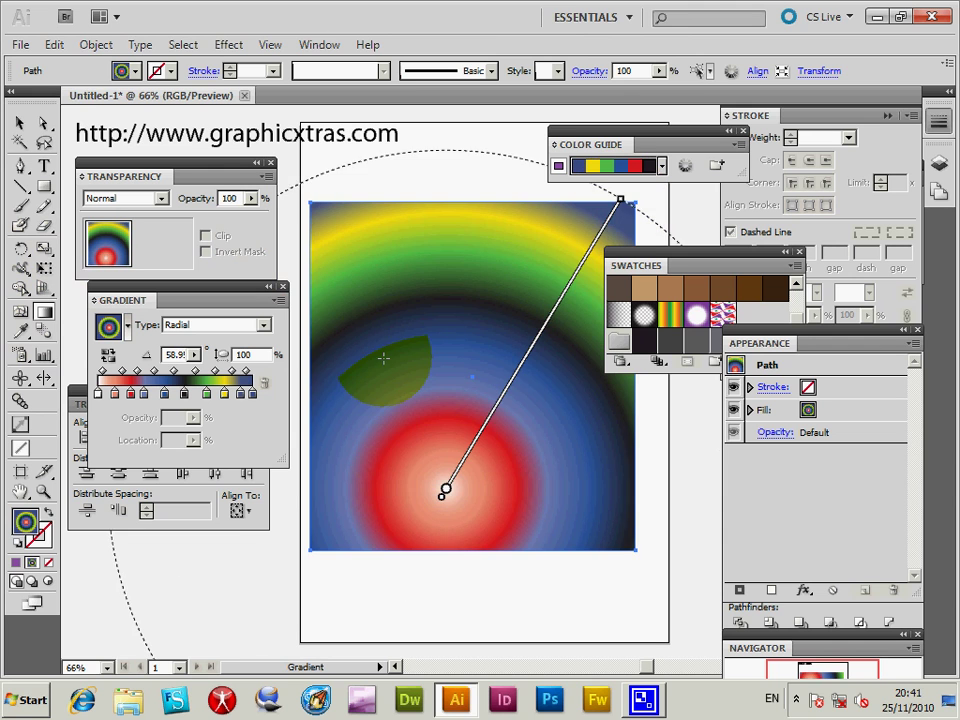
click(19, 121)
mouse_move(415, 191)
mouse_down()
mouse_move(458, 247)
mouse_move(435, 174)
mouse_move(440, 190)
mouse_up()
click(467, 270)
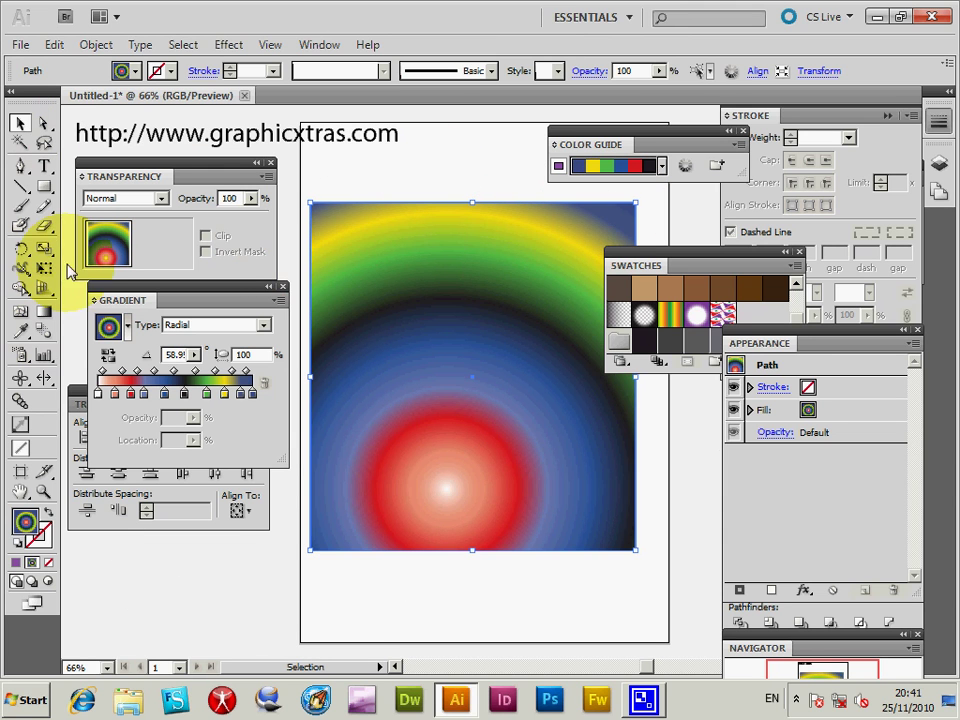
Step: Set the front square's blending mode to Difference and select both stacked squares
click(120, 205)
click(126, 400)
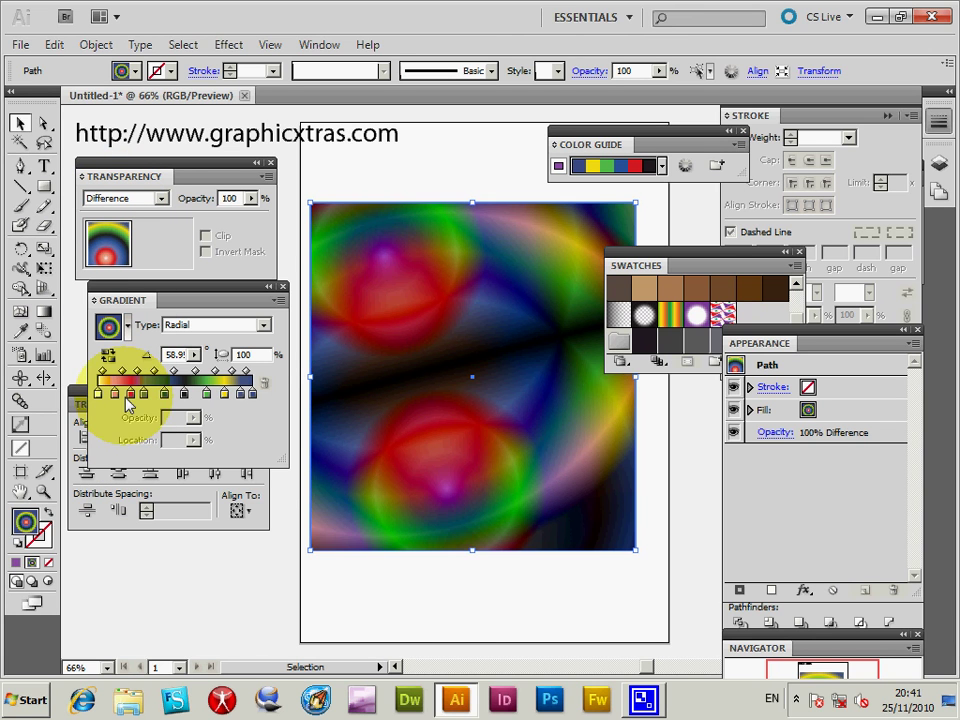
drag(373, 183, 553, 317)
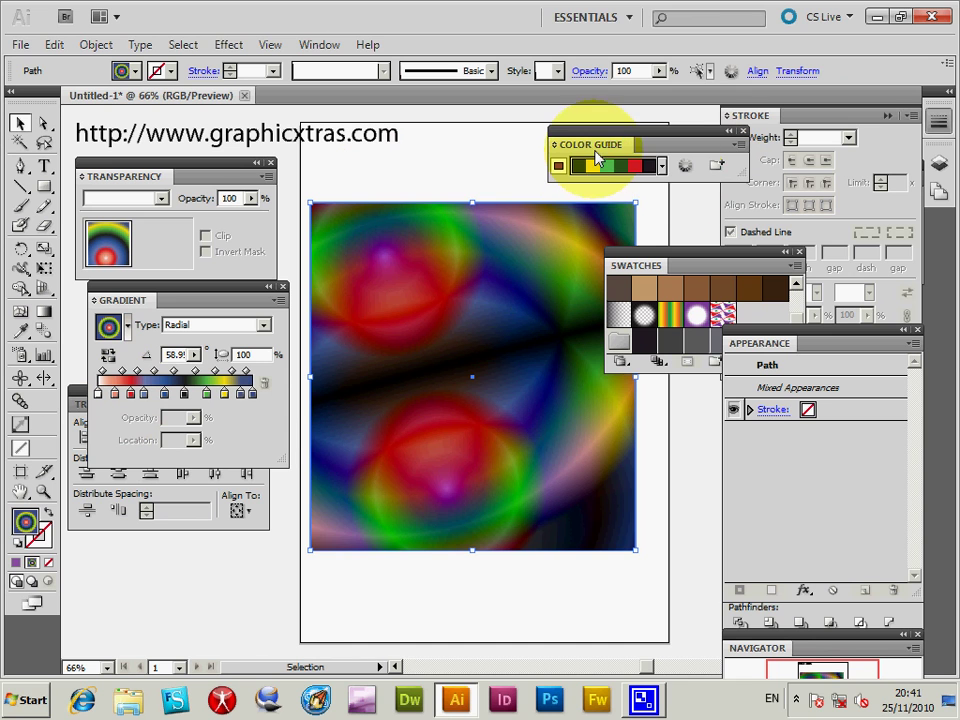
Step: Open Recolor Artwork for both squares and reshuffle the colour order many times
click(688, 170)
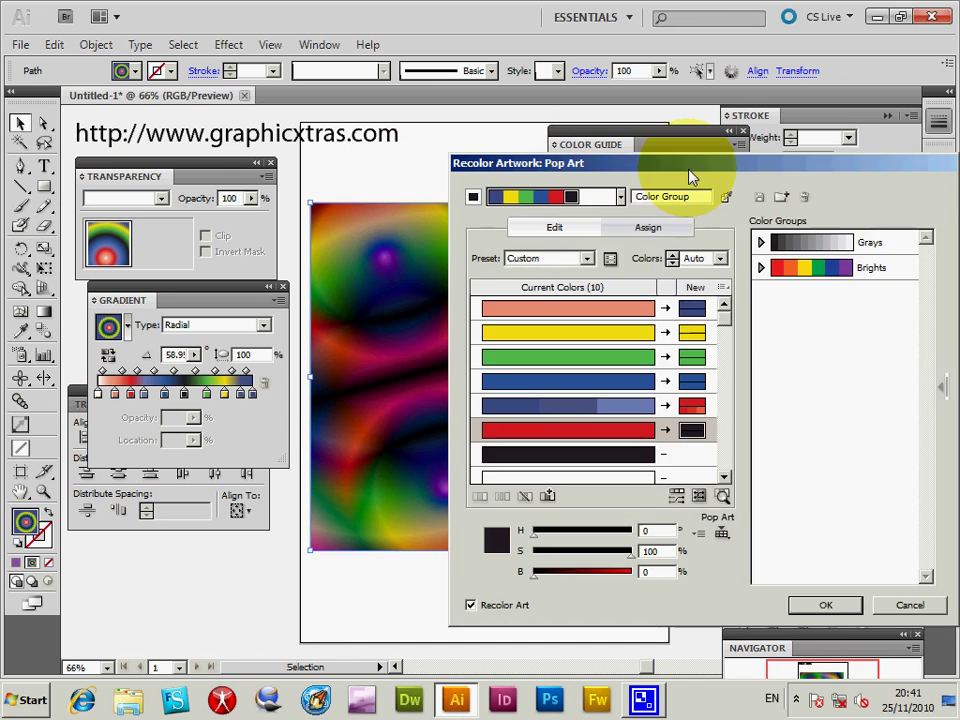
click(678, 497)
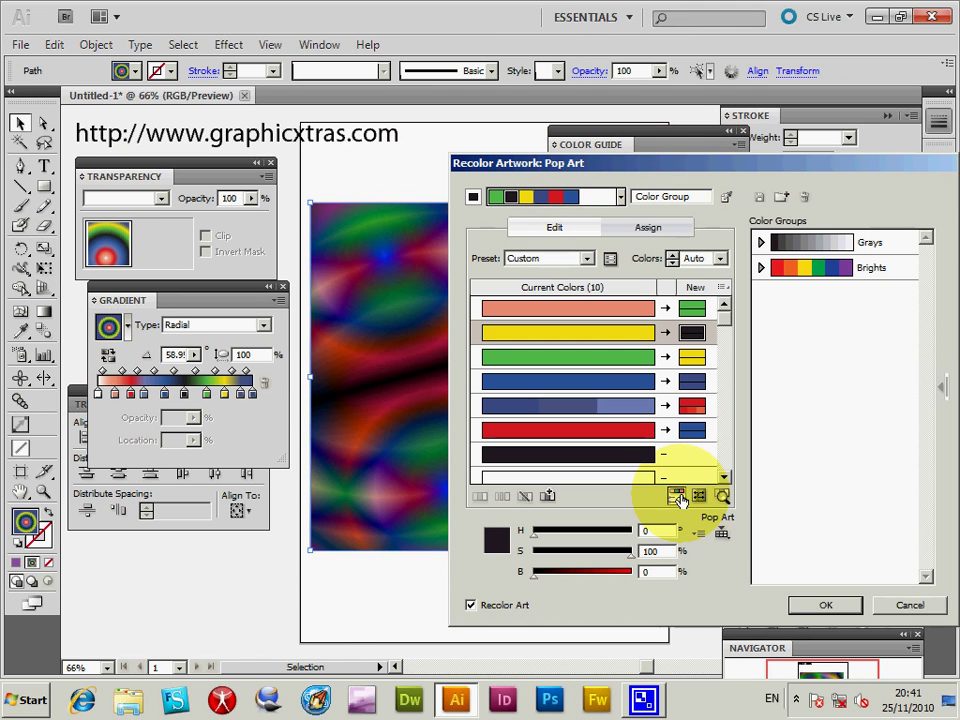
click(678, 497)
drag(576, 163, 690, 116)
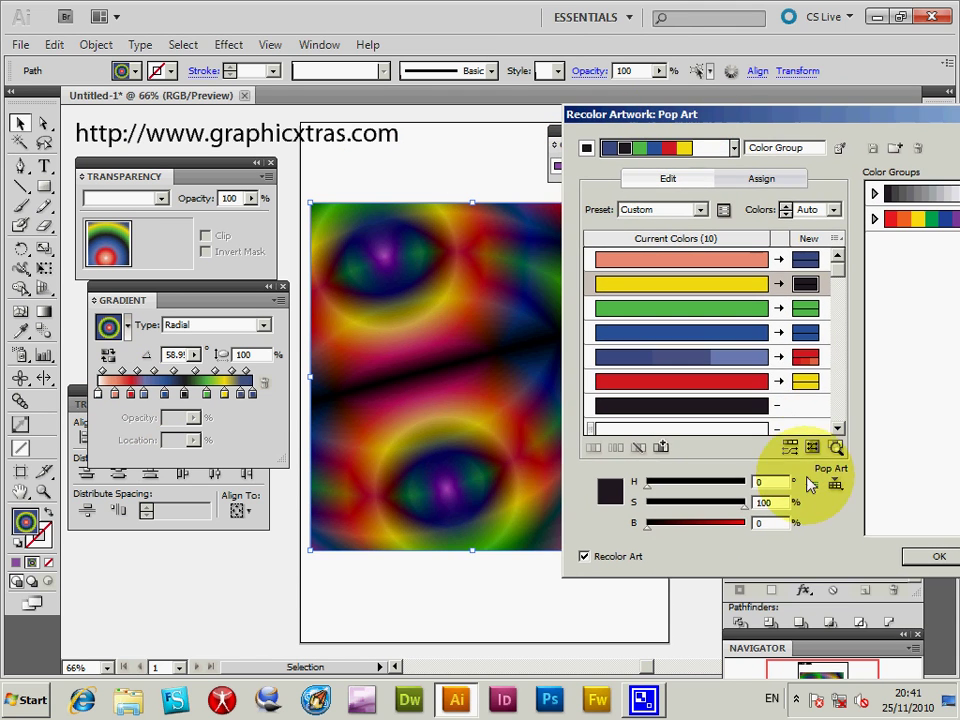
click(791, 450)
click(791, 450)
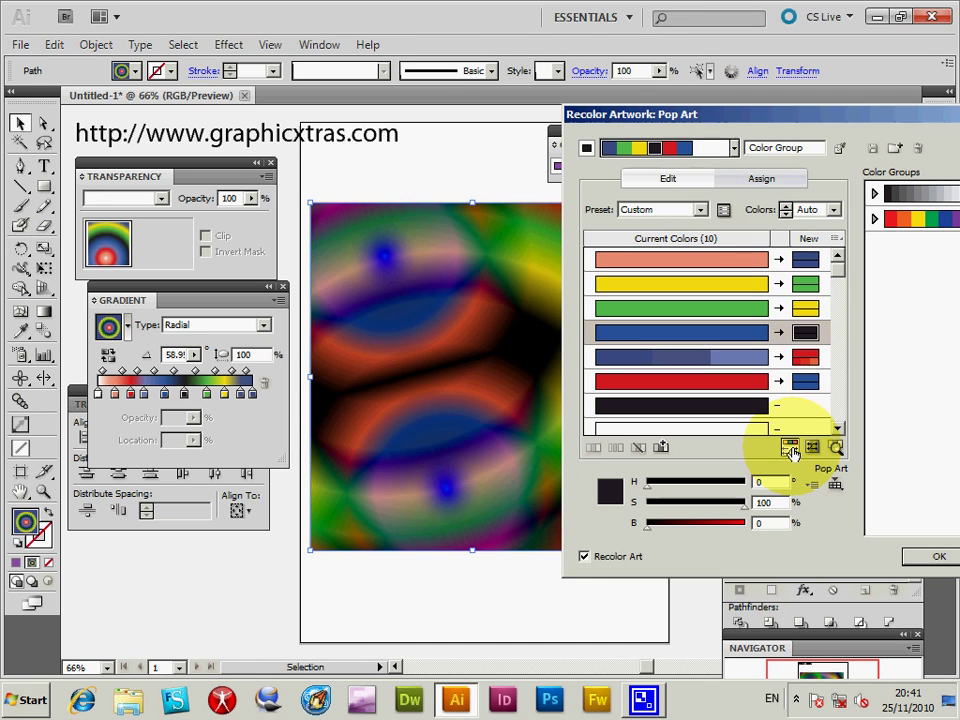
click(791, 450)
click(792, 451)
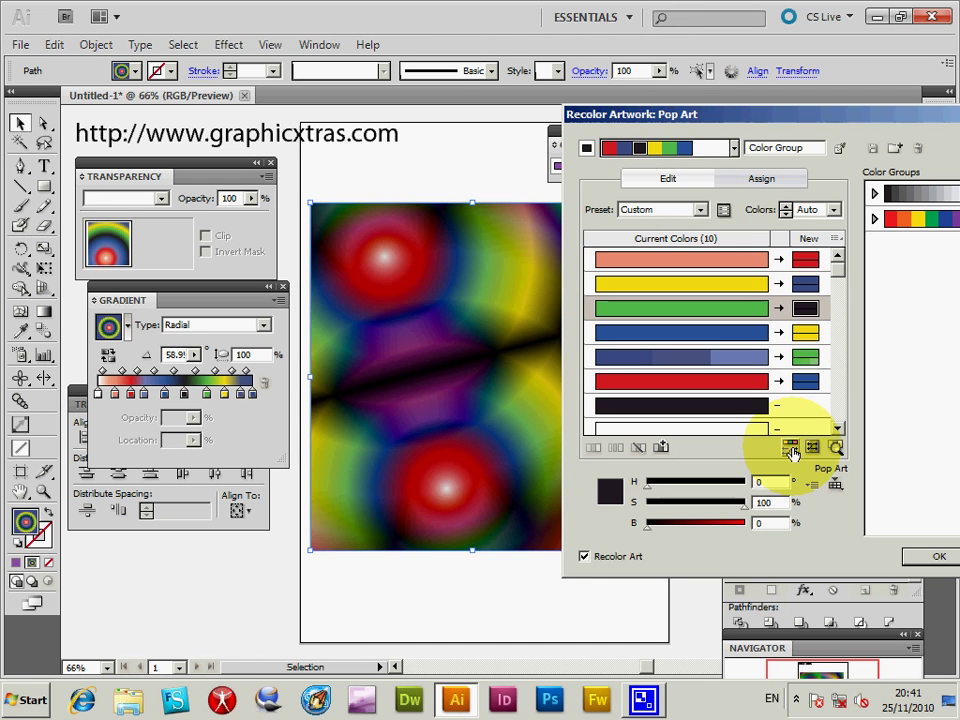
click(792, 451)
click(792, 451)
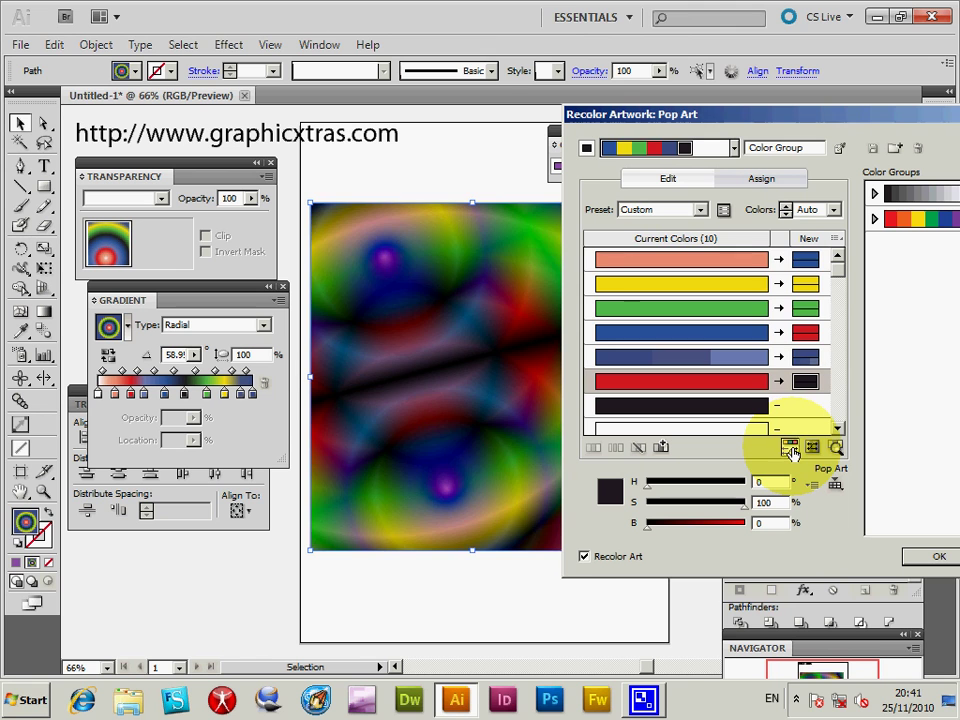
click(792, 451)
click(792, 451)
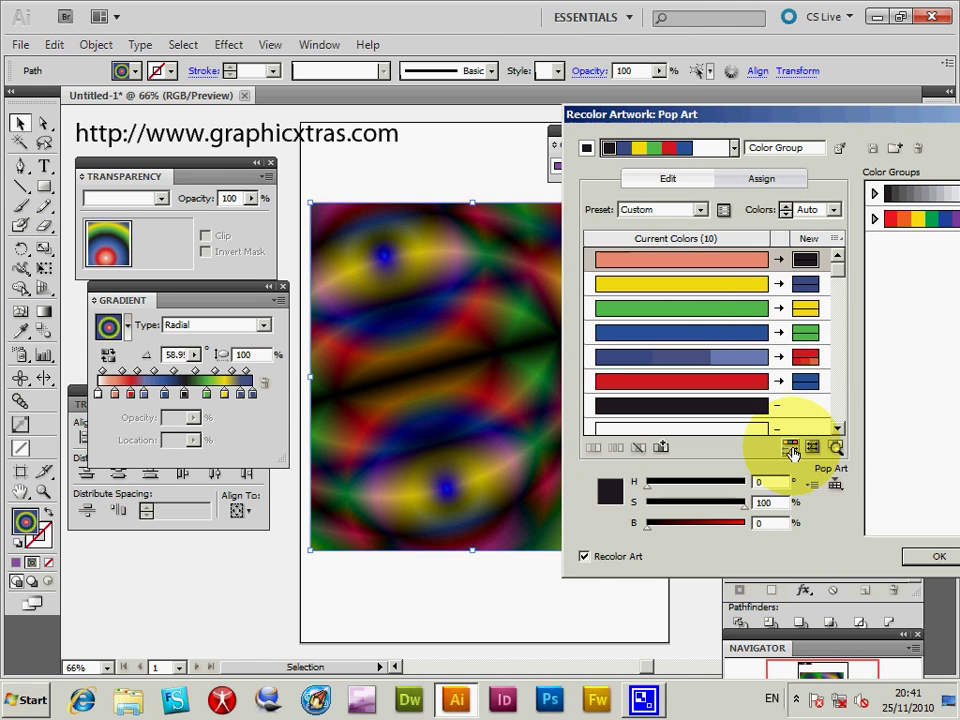
click(792, 451)
click(792, 451)
click(792, 451)
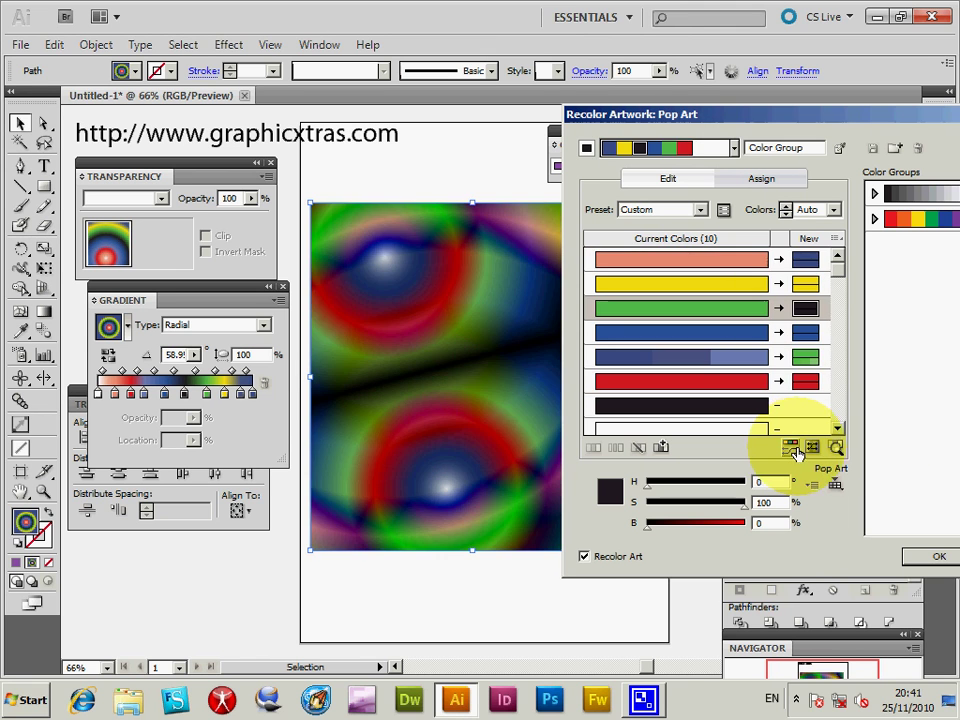
Step: Randomly vary the colours' saturation and brightness, then reshuffle the order again
click(810, 452)
click(810, 452)
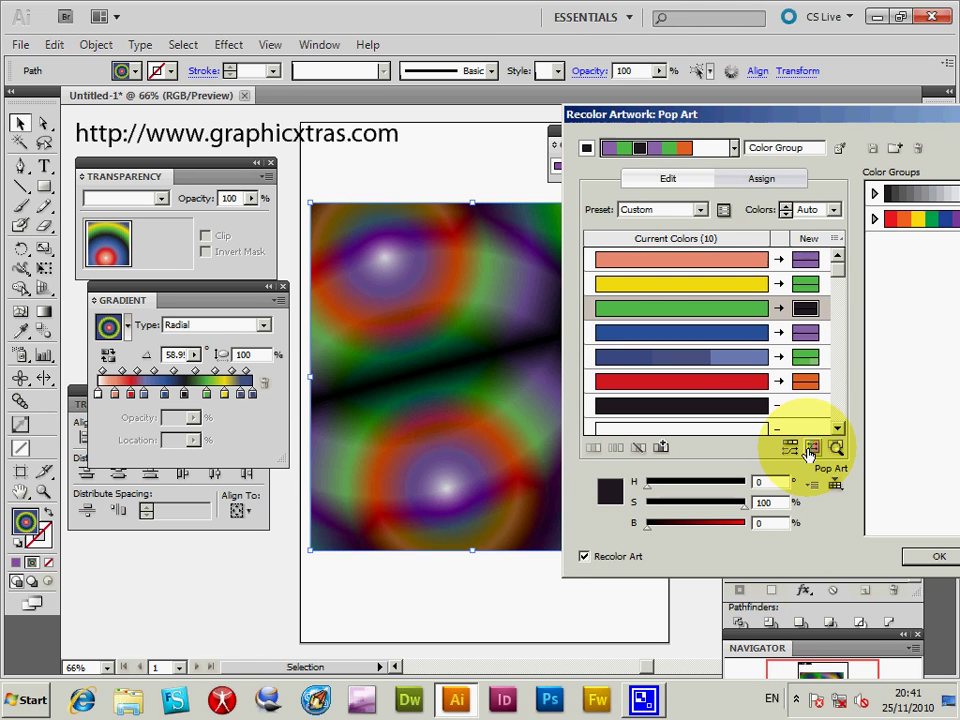
click(810, 452)
click(810, 452)
click(792, 452)
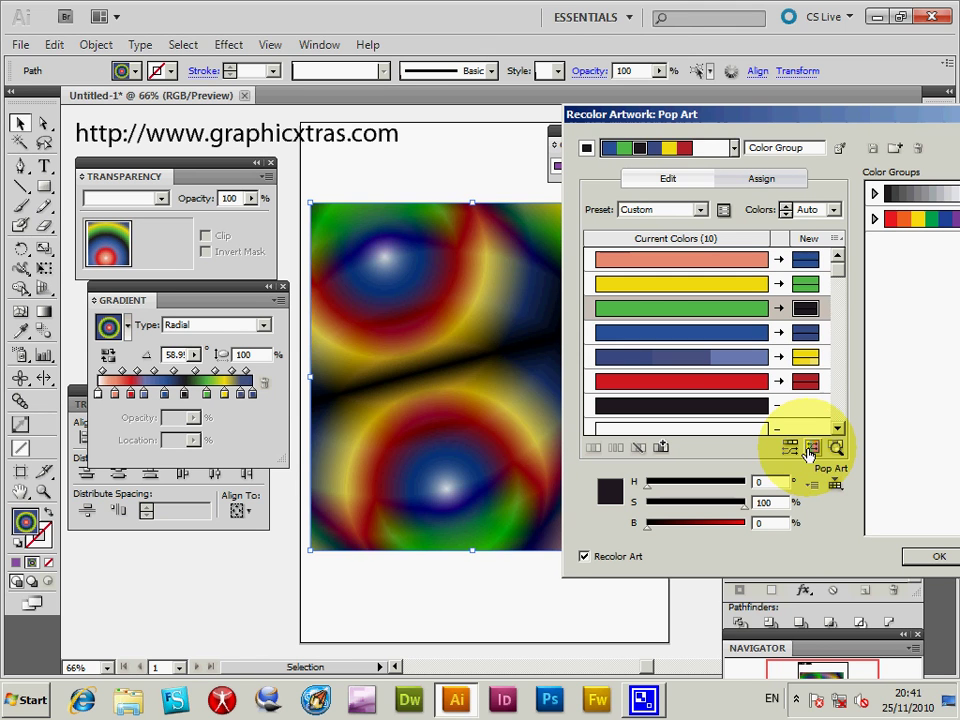
click(790, 452)
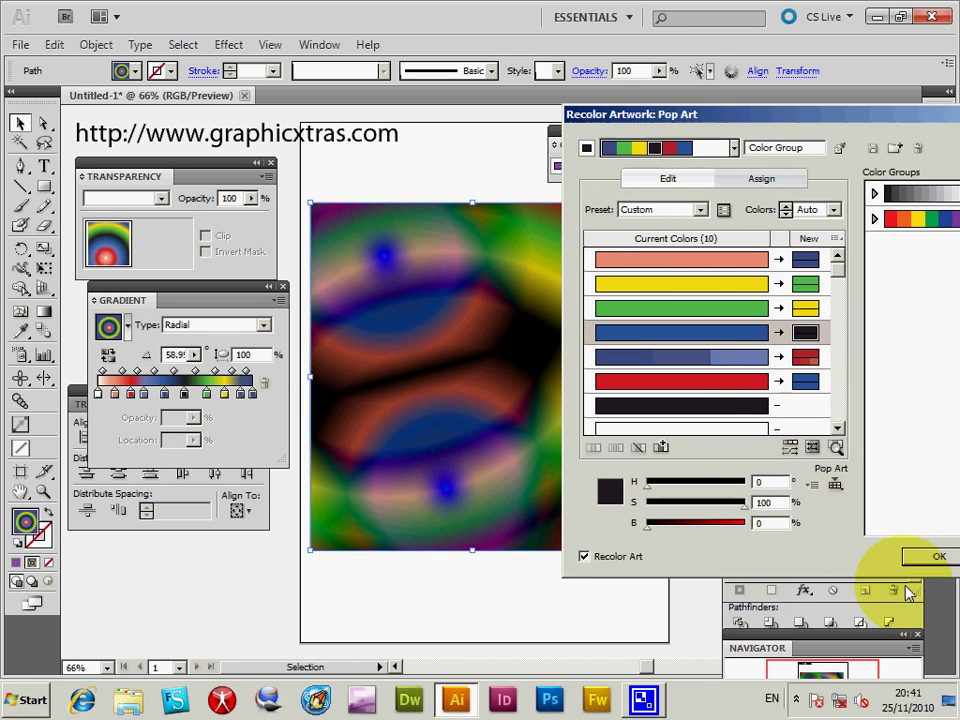
Step: Shuffle the colours a few more times, apply the recolour, and reselect the gradient rectangle
click(789, 448)
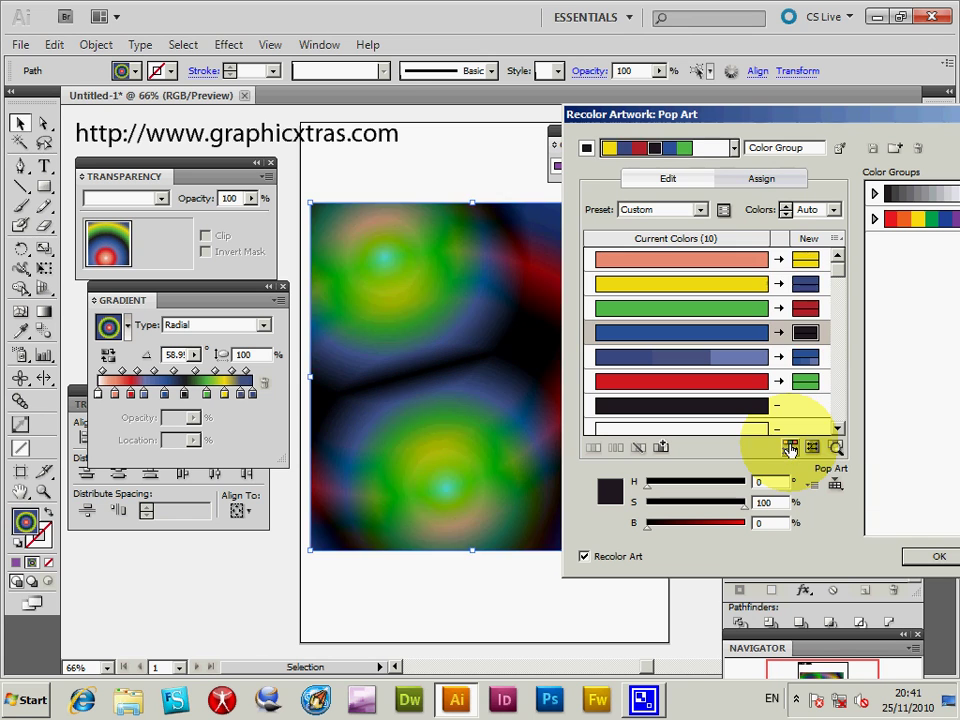
click(789, 448)
click(791, 450)
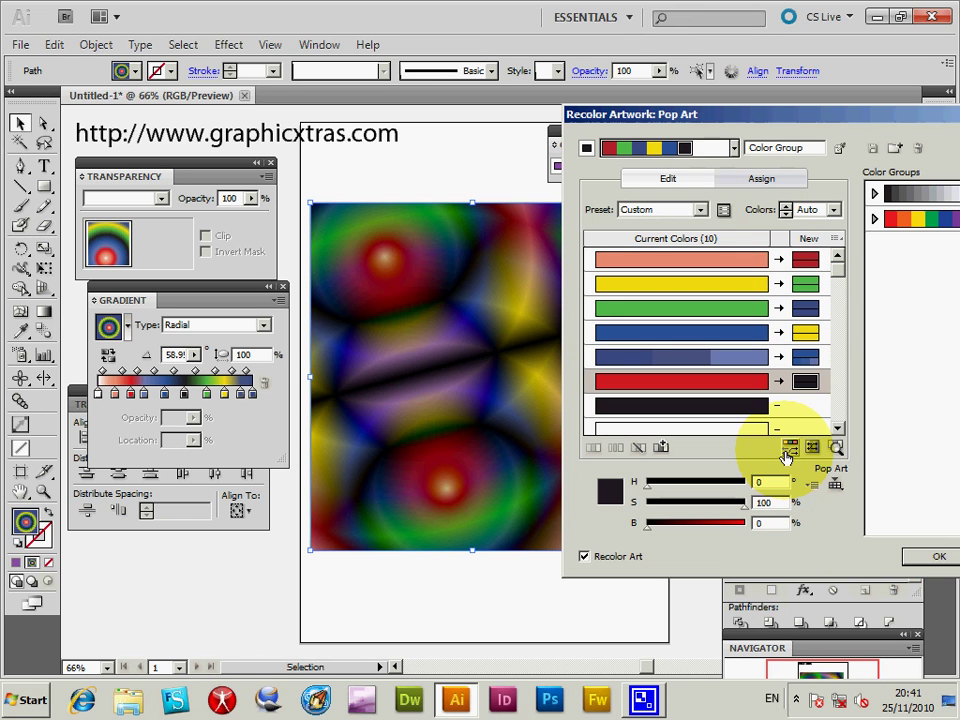
click(943, 560)
click(398, 192)
click(409, 265)
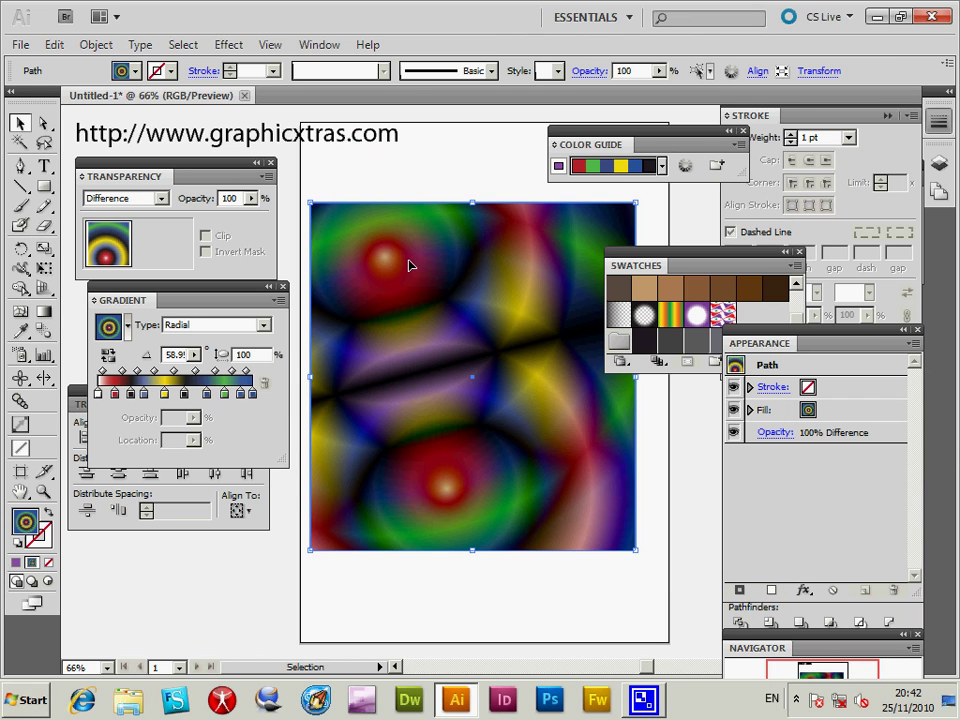
Step: Nudge the front rectangle slightly and redraw its radial gradient diagonally across it
key(a)
mouse_move(404, 272)
mouse_down()
mouse_move(414, 283)
mouse_move(396, 279)
mouse_move(399, 270)
mouse_up()
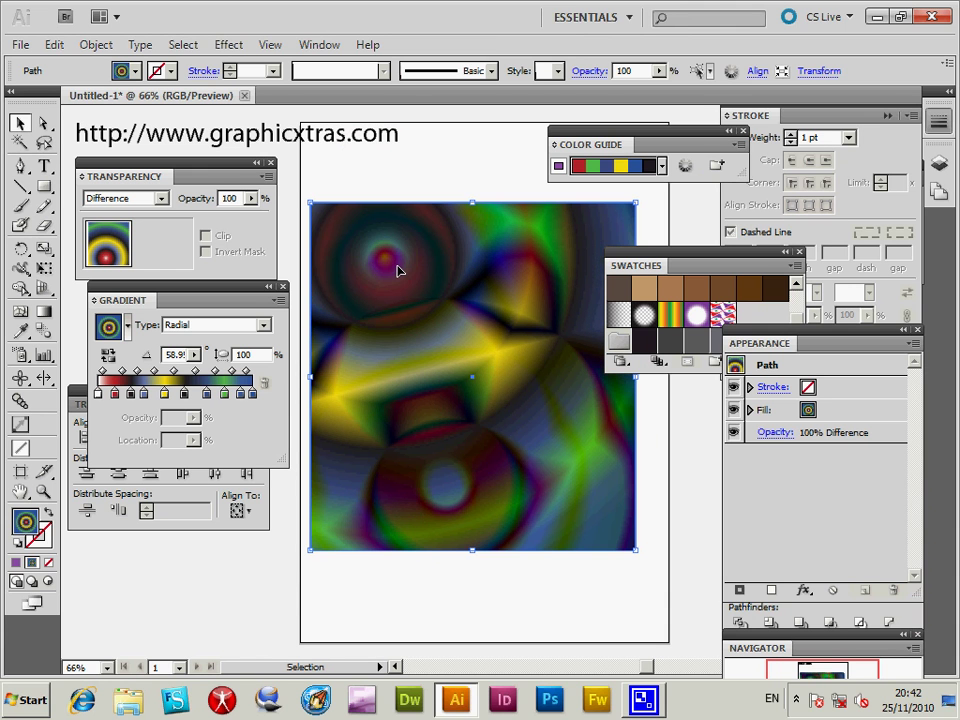
click(45, 312)
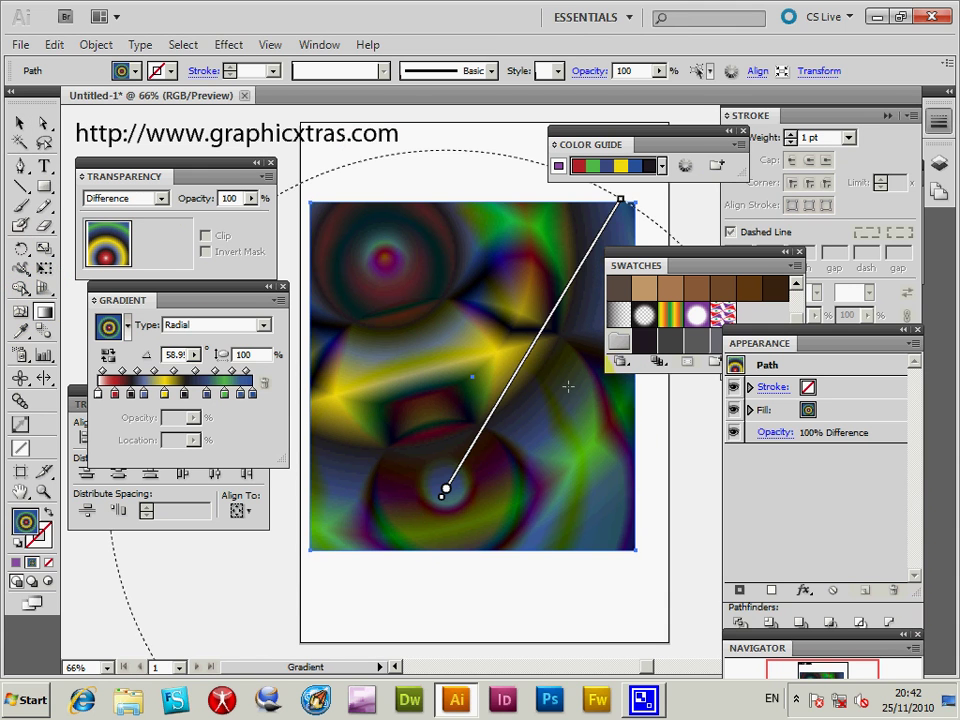
drag(604, 506, 425, 211)
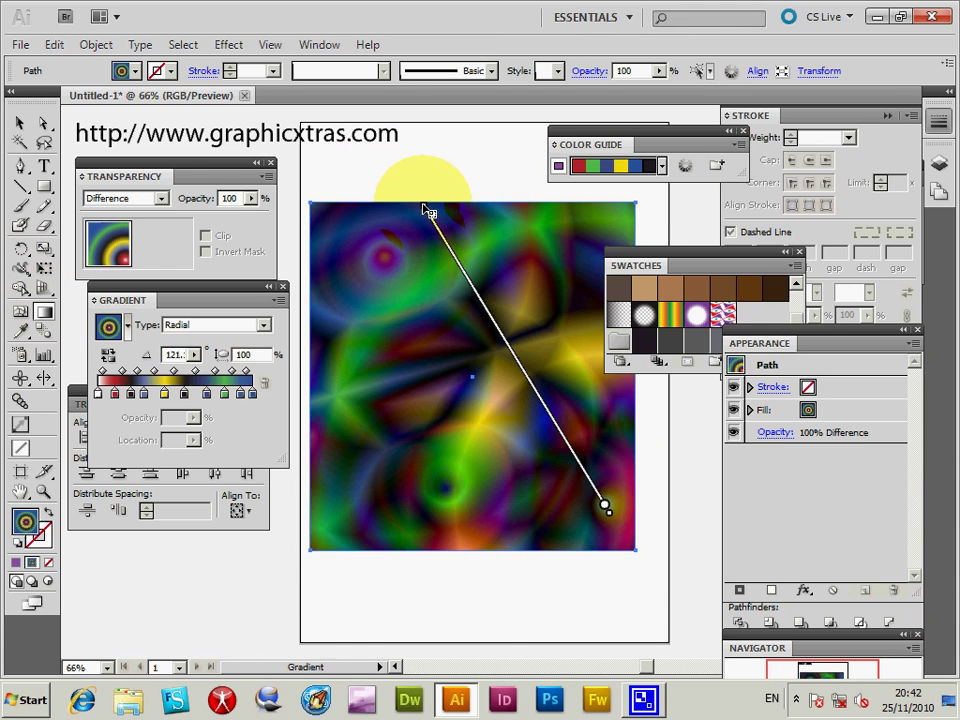
Step: Select both stacked rectangles and open Recolor Artwork, moving the dialog down and right
click(22, 124)
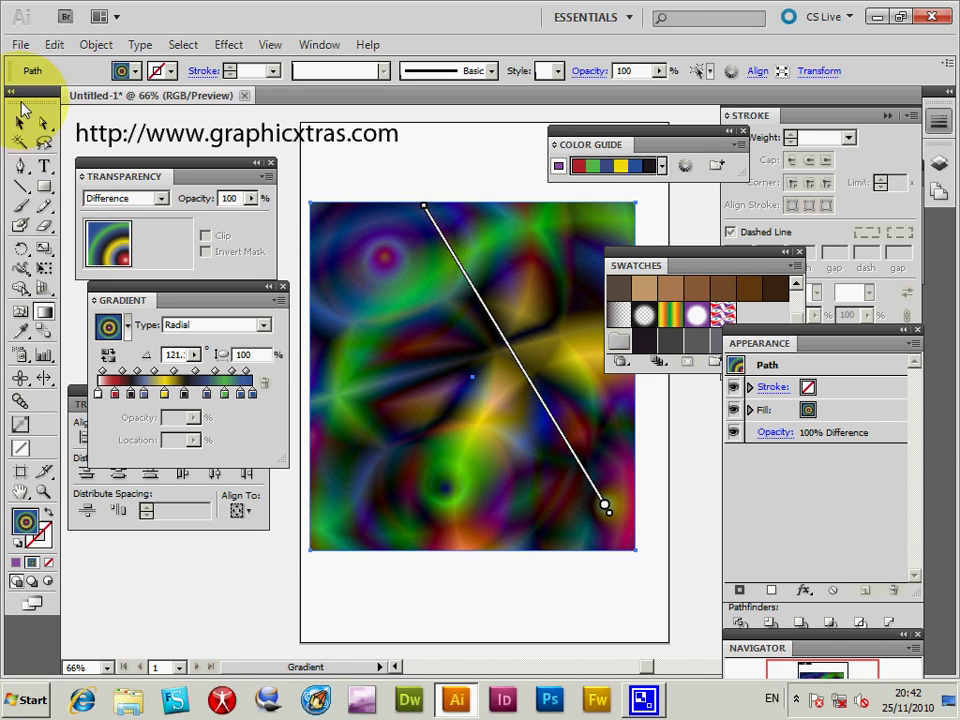
drag(430, 167, 501, 291)
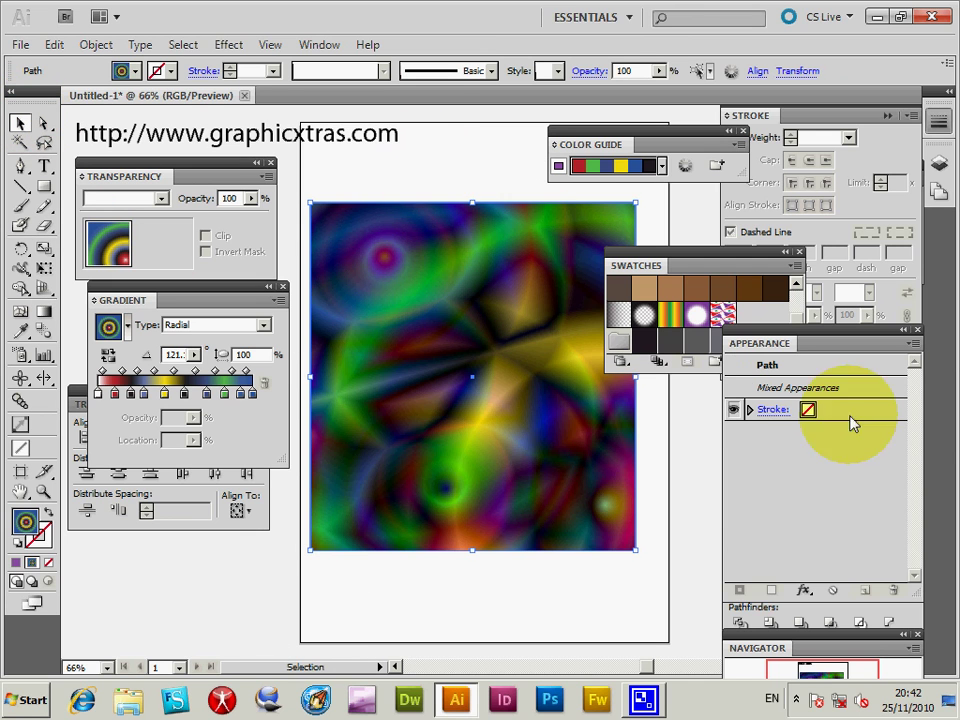
click(686, 175)
drag(580, 118, 693, 150)
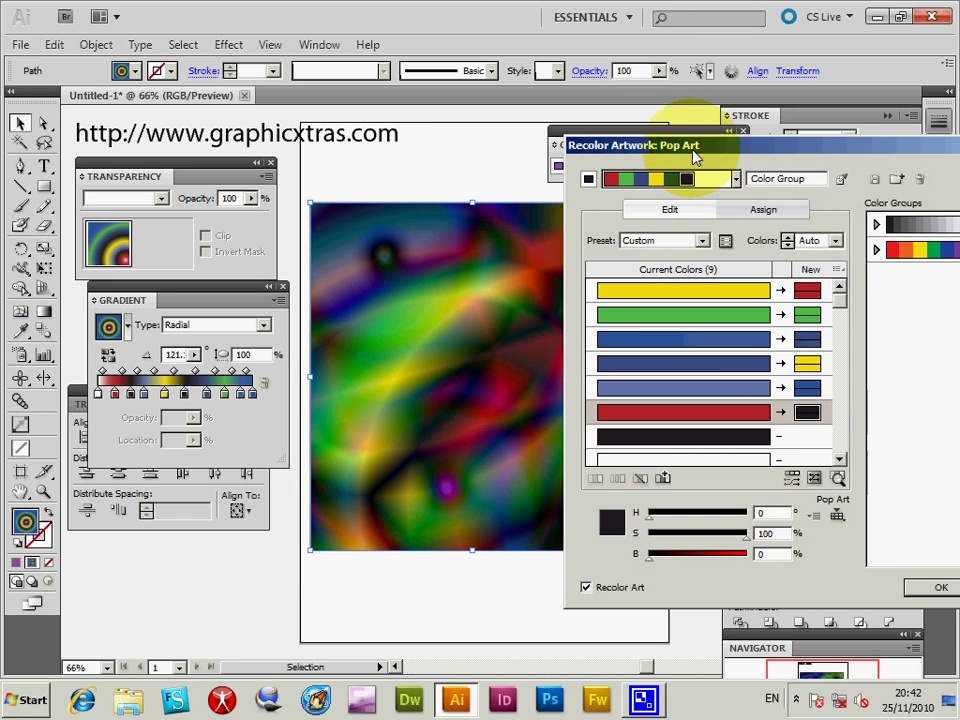
Step: Apply the Kids Stuff colour group with the Analogous 2 harmony rule
click(792, 480)
click(792, 480)
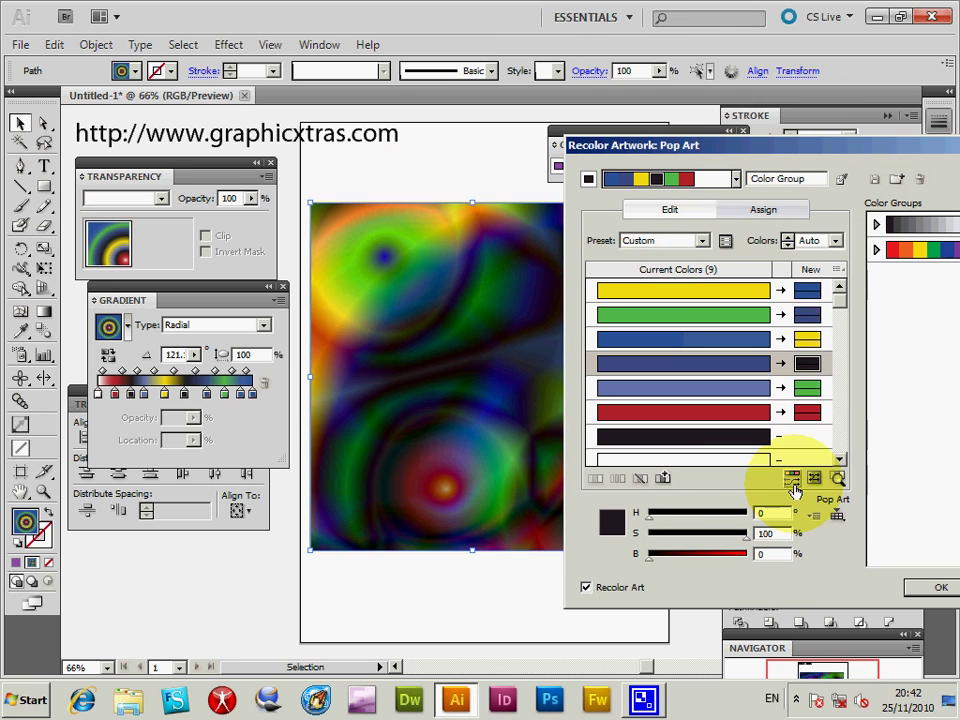
click(838, 515)
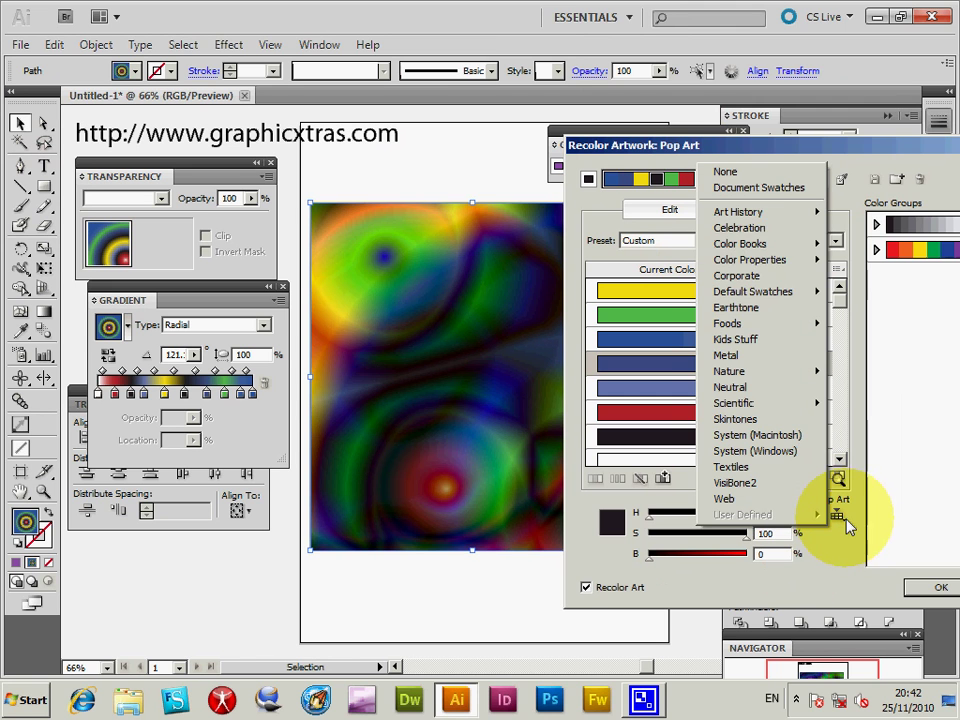
click(765, 341)
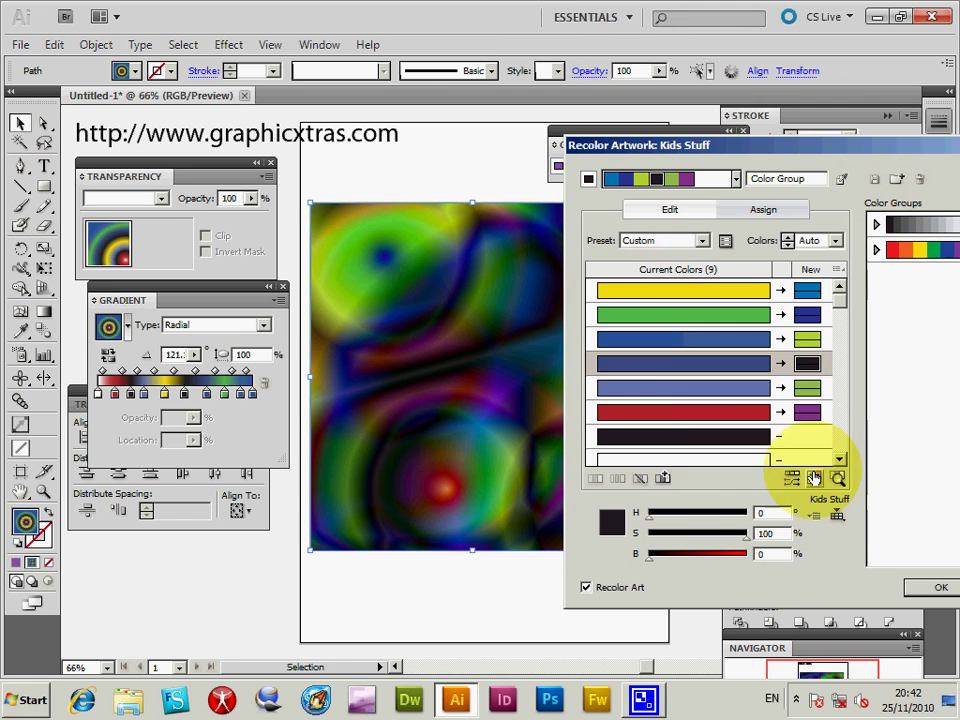
click(736, 179)
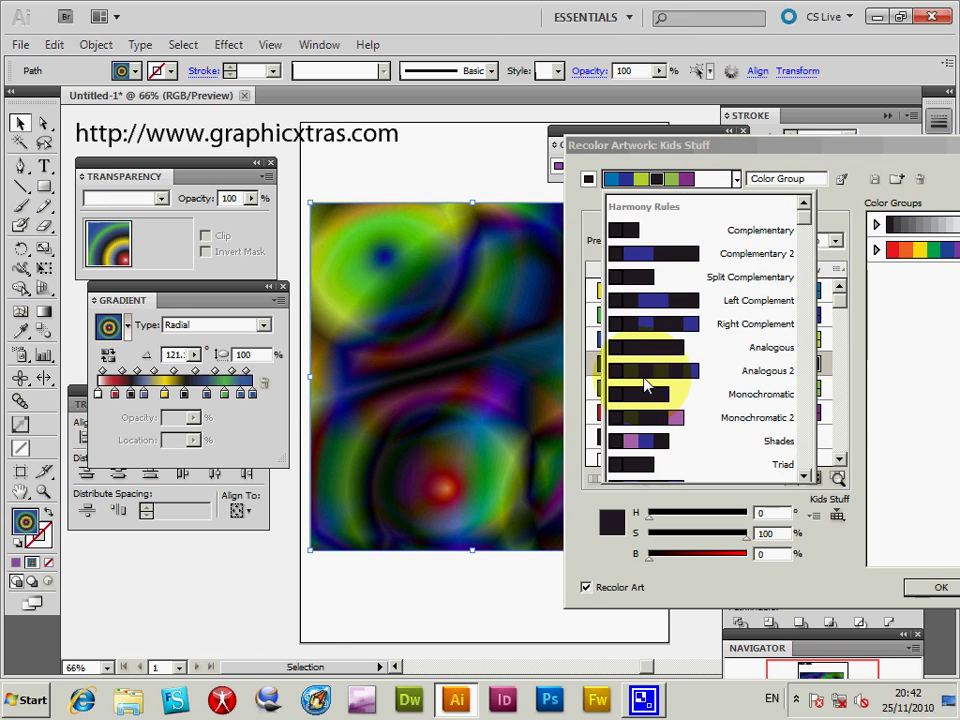
click(642, 380)
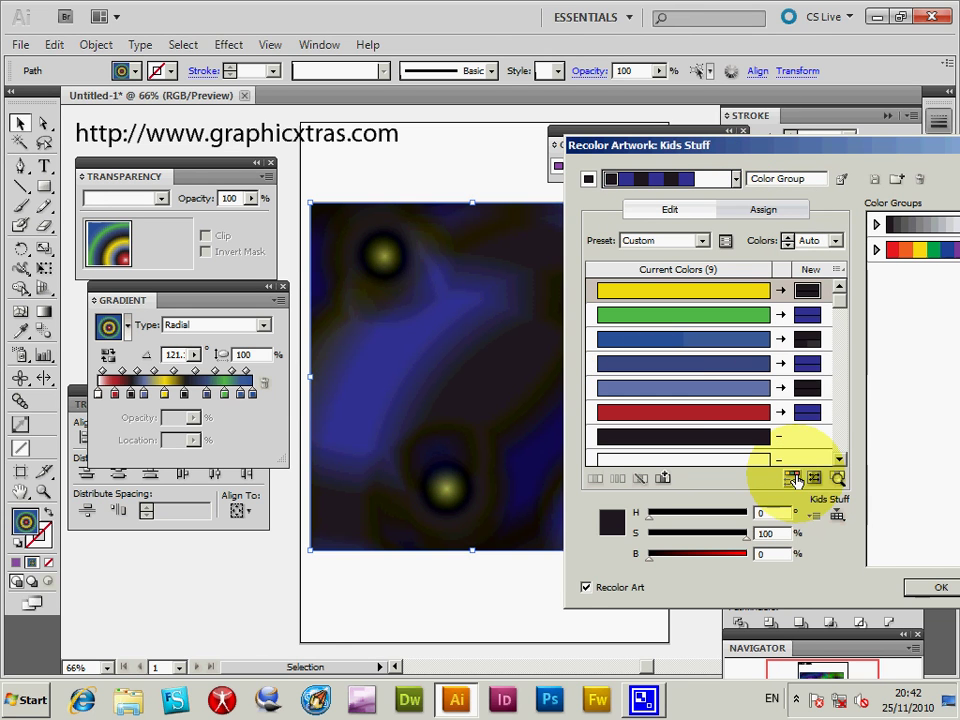
Step: Reshuffle the new colours' order repeatedly until the squares turn dark blue with yellow glows
click(792, 481)
click(792, 481)
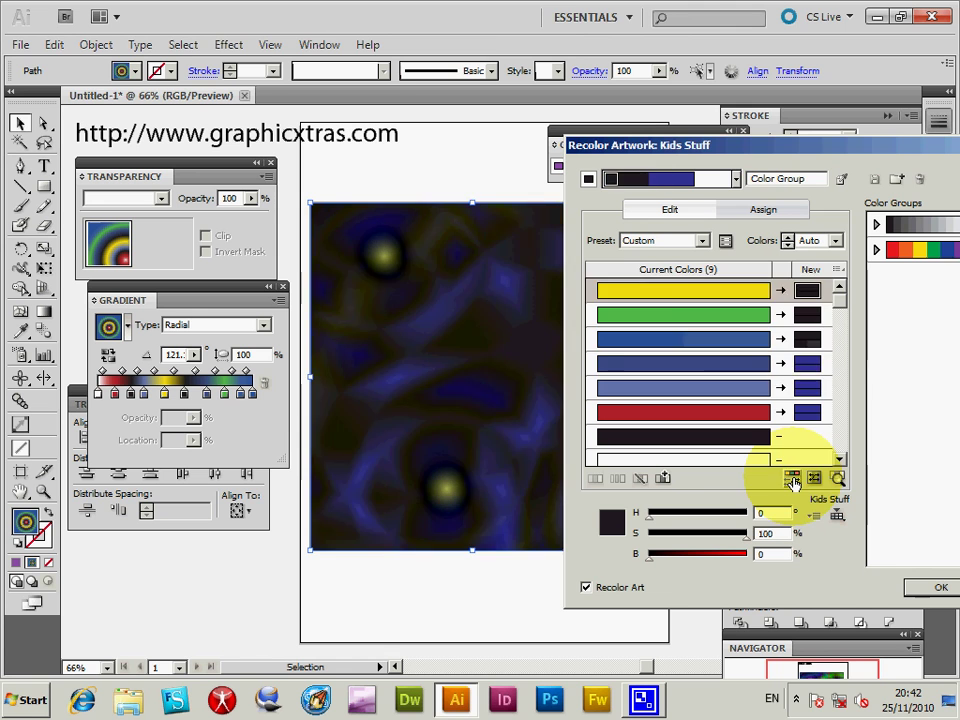
click(792, 481)
click(792, 481)
click(792, 481)
click(792, 481)
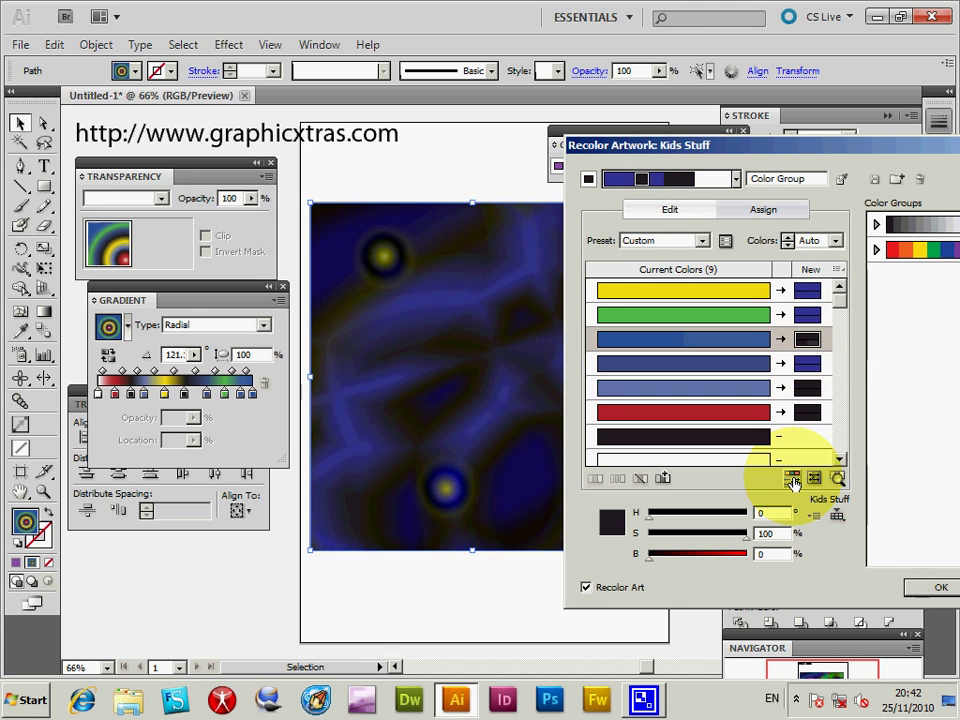
click(792, 481)
click(792, 481)
click(792, 481)
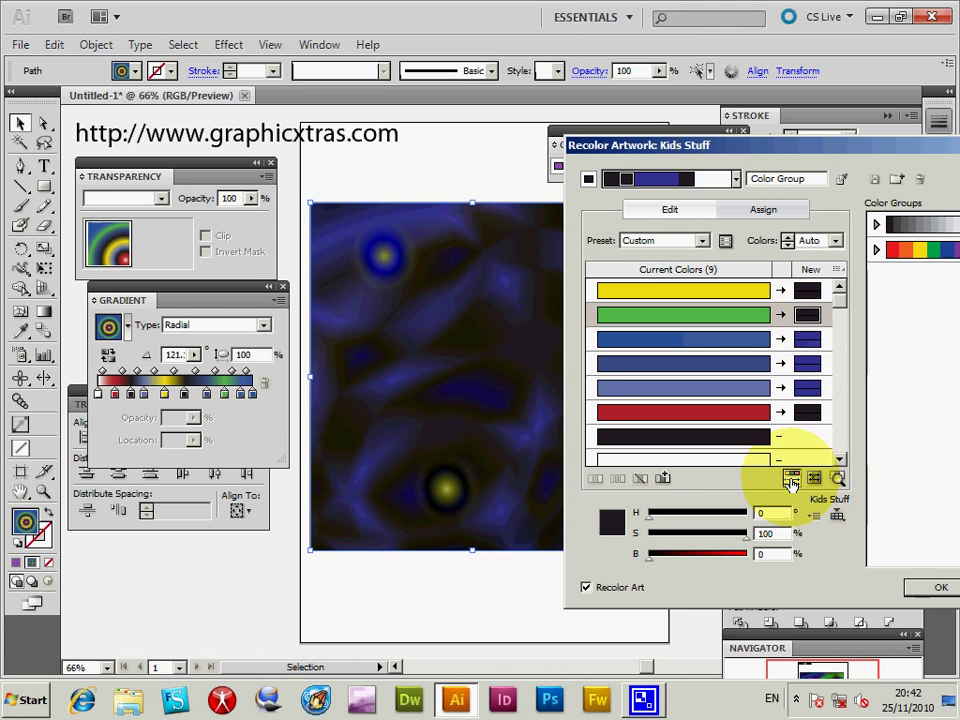
click(792, 481)
click(792, 481)
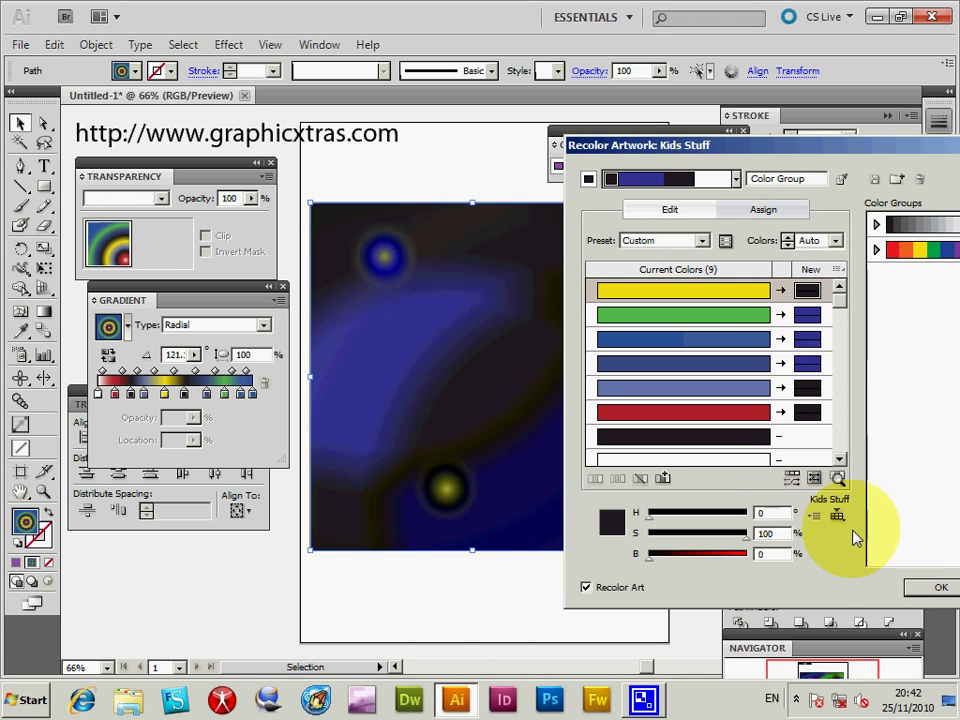
Step: Apply the recolour, stretch the rectangle up and left, and isolate it for editing
click(936, 589)
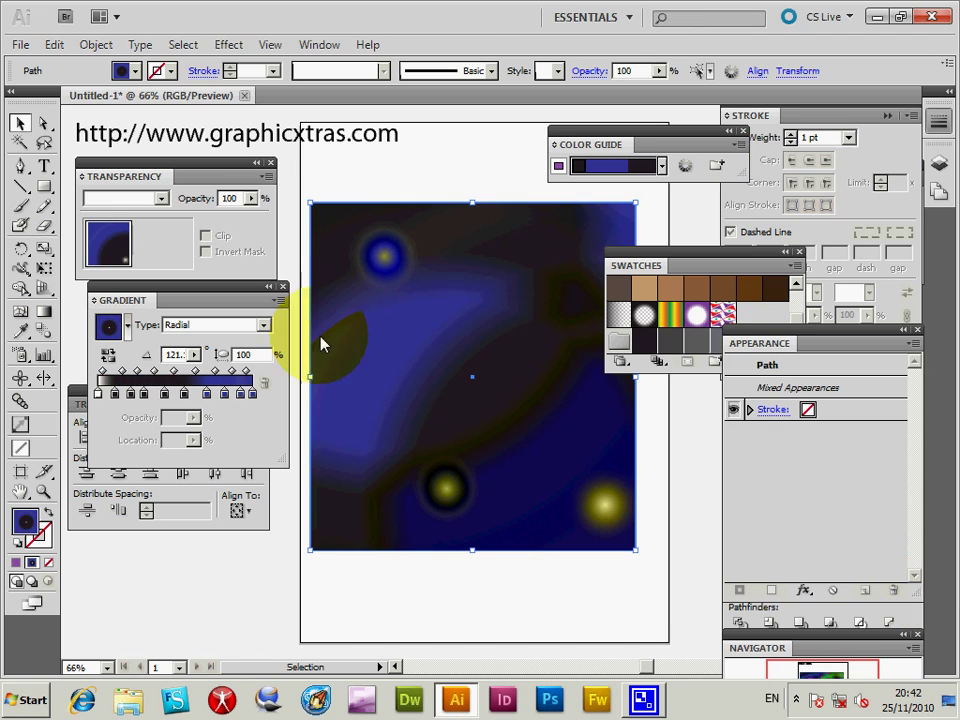
drag(311, 198, 285, 180)
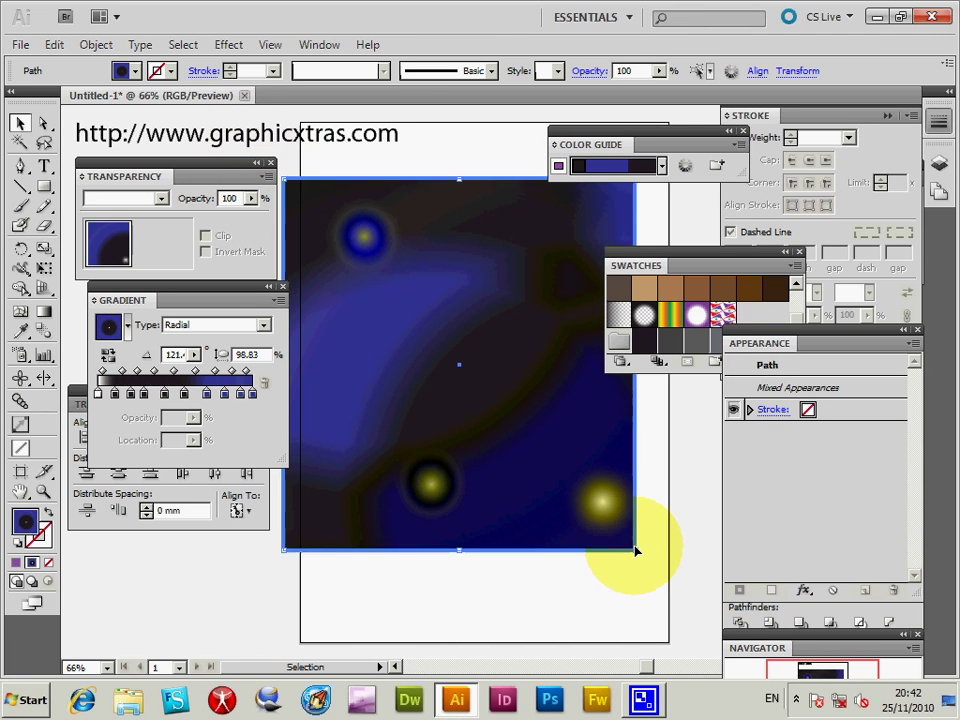
double_click(635, 550)
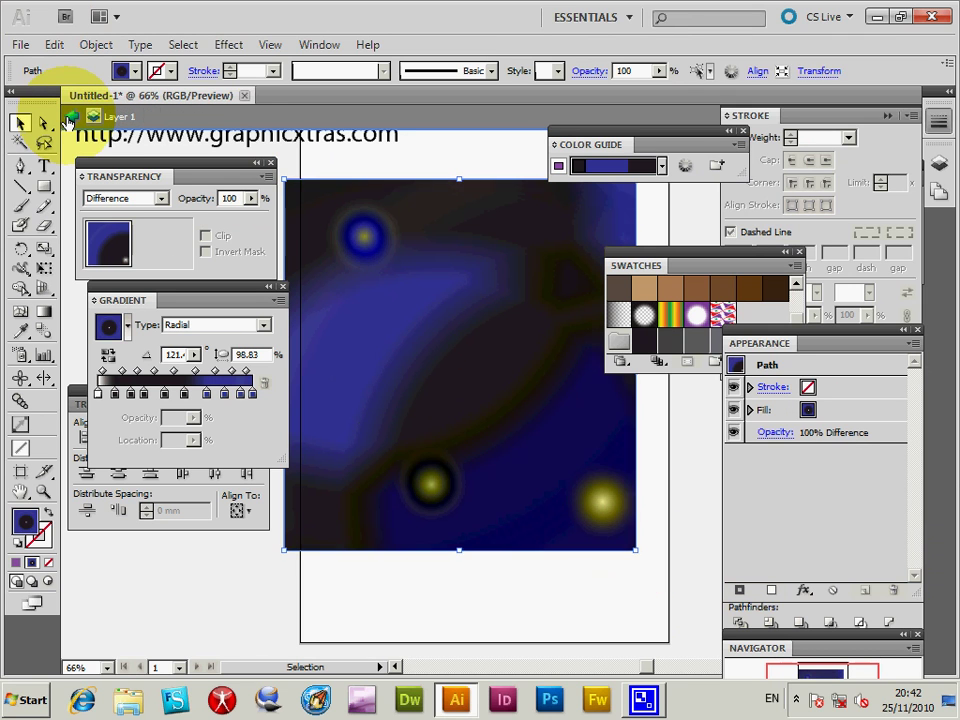
Step: Move the front rectangle aside, delete the rectangle behind it, and move the remaining one back
click(71, 116)
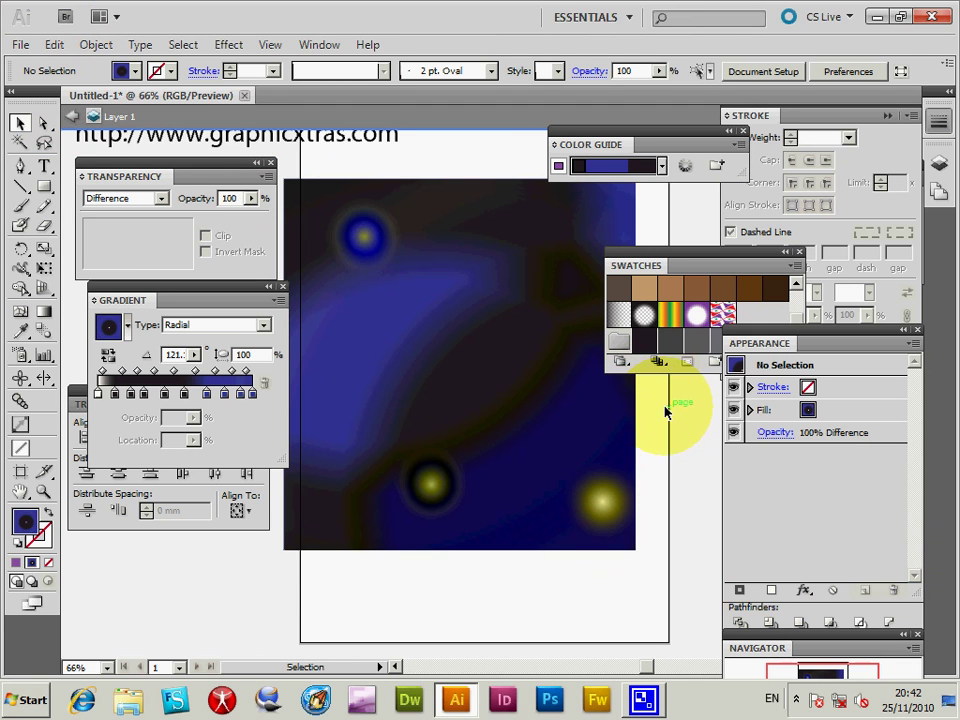
drag(525, 424, 599, 469)
drag(312, 165, 324, 217)
key(Delete)
drag(442, 287, 364, 249)
drag(470, 372, 448, 272)
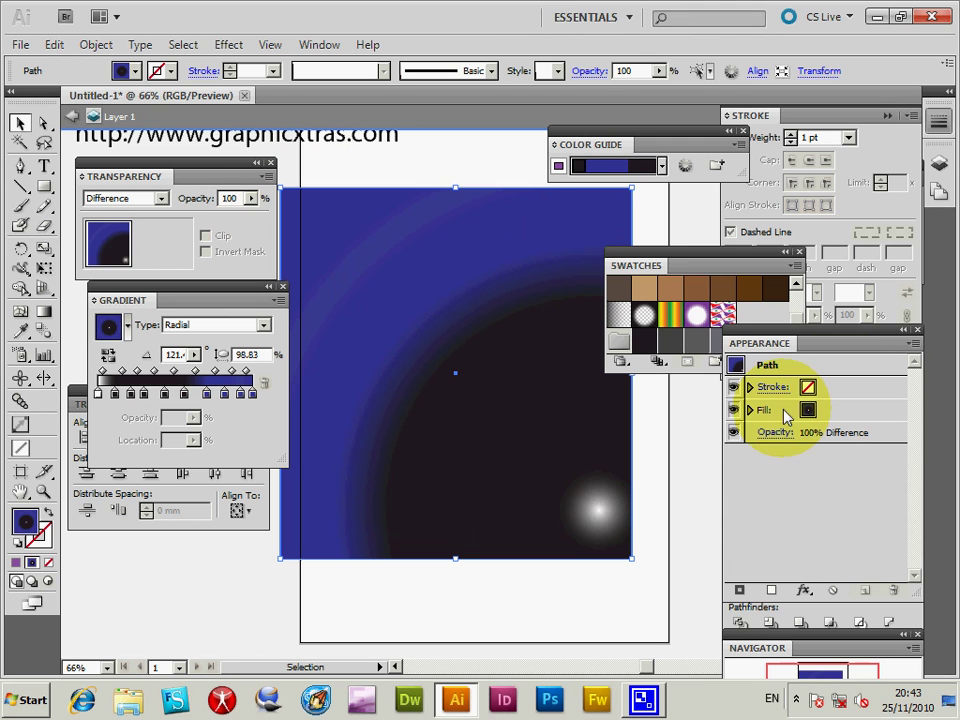
Step: Duplicate the rectangle's radial gradient Fill using Duplicate Item in the Appearance panel
click(319, 45)
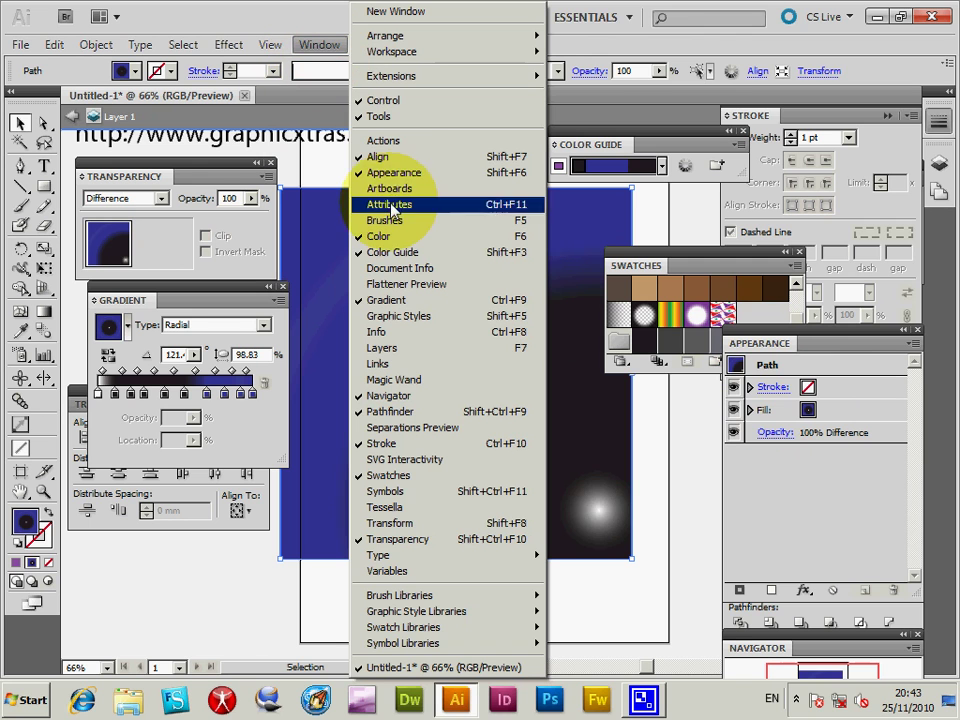
click(823, 420)
click(814, 410)
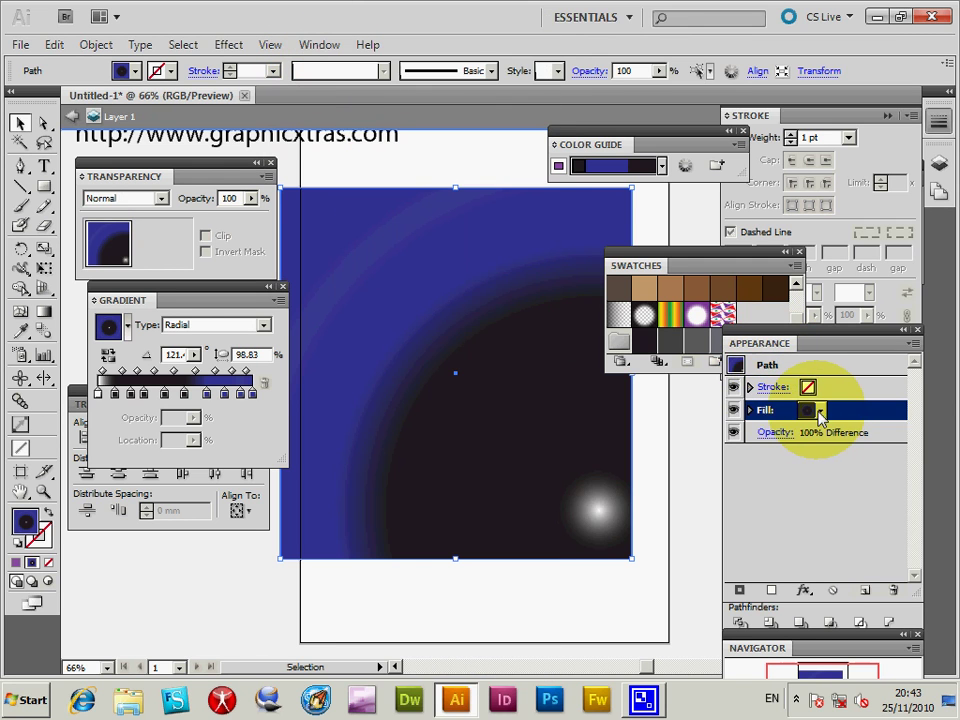
click(913, 344)
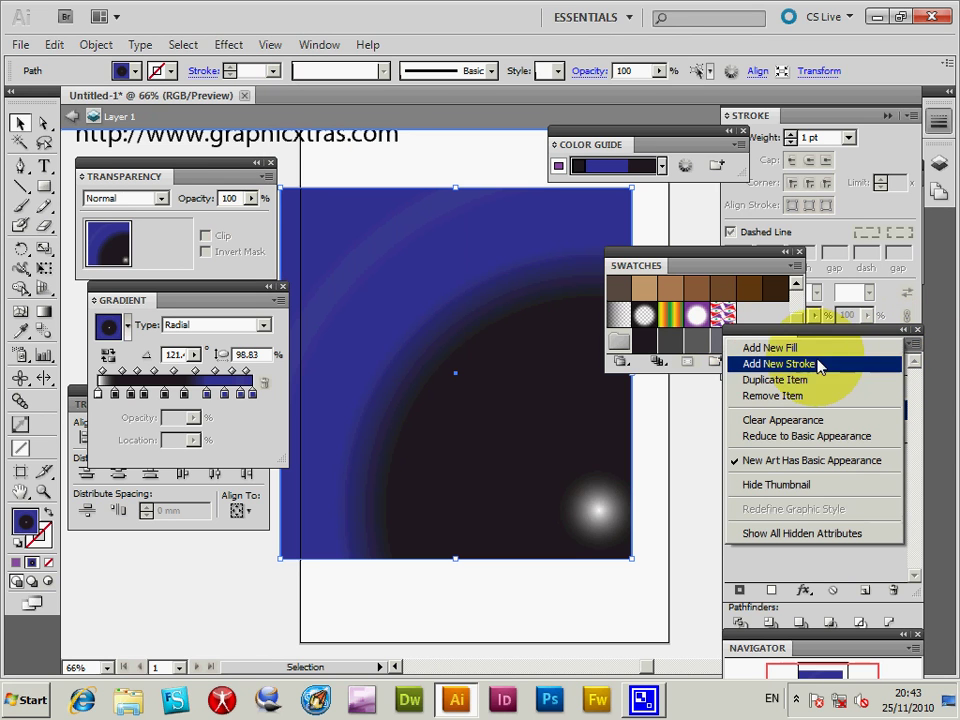
click(813, 390)
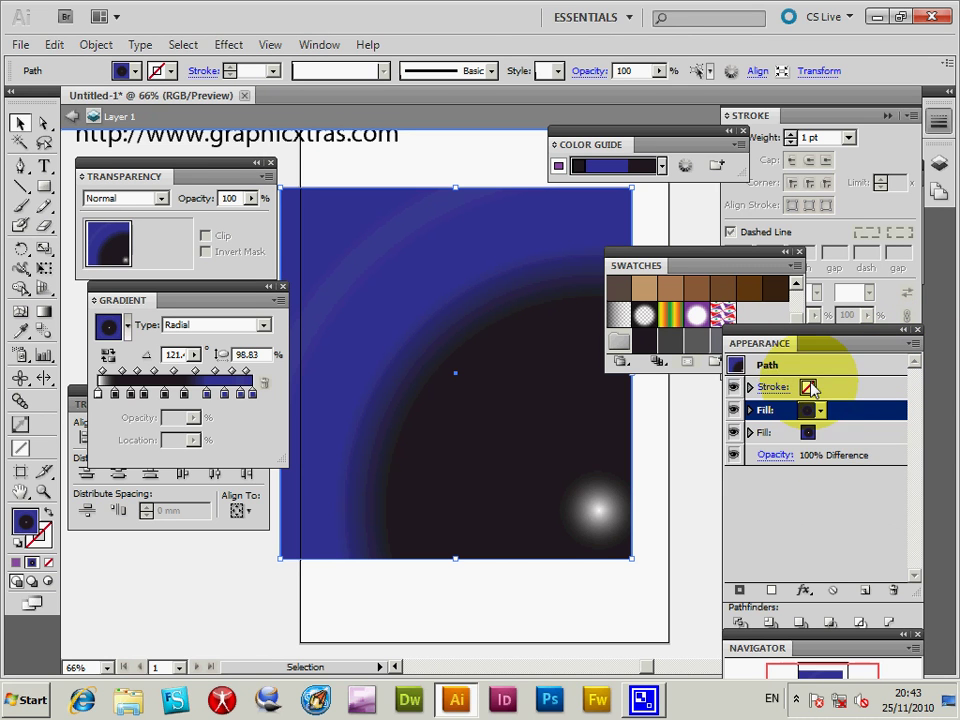
Step: Redraw the top gradient from lower right, set it to Difference blending, then select both fills
click(48, 318)
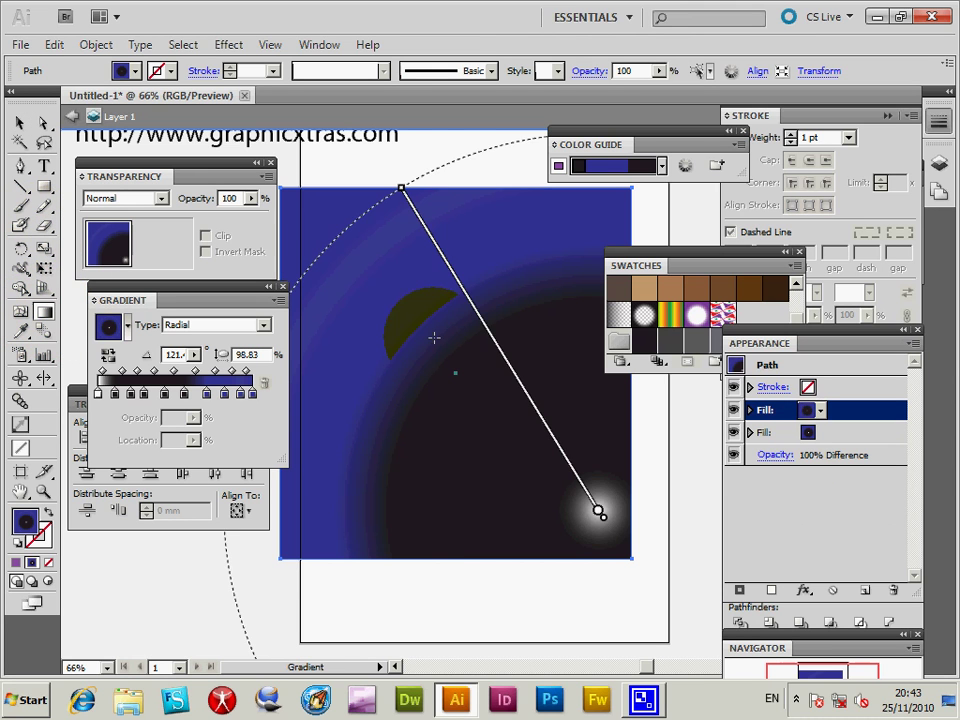
drag(372, 508, 593, 203)
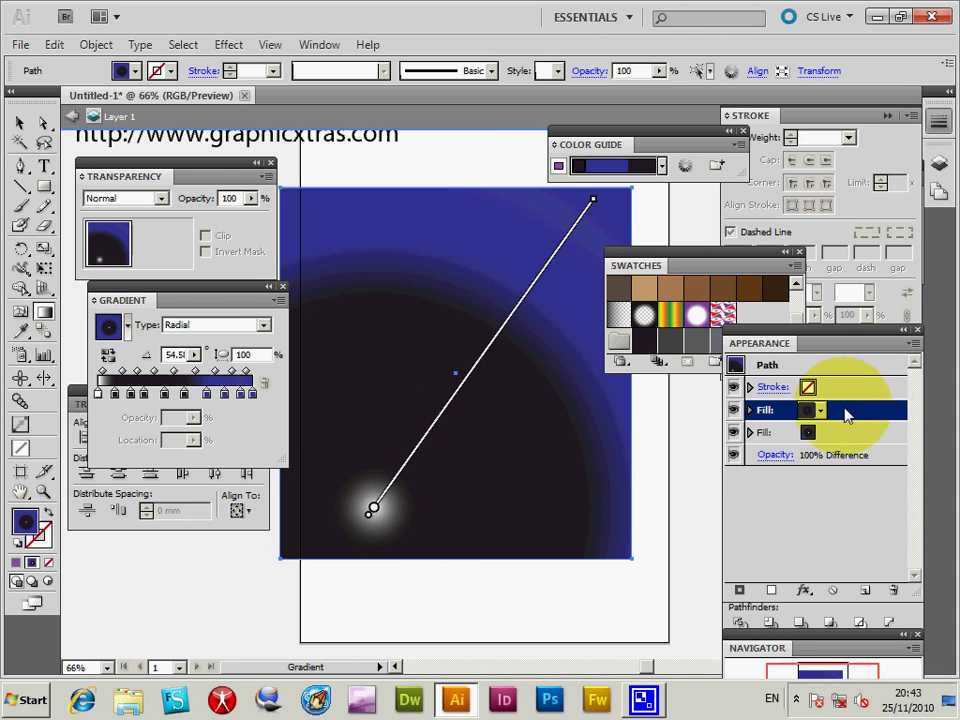
click(50, 317)
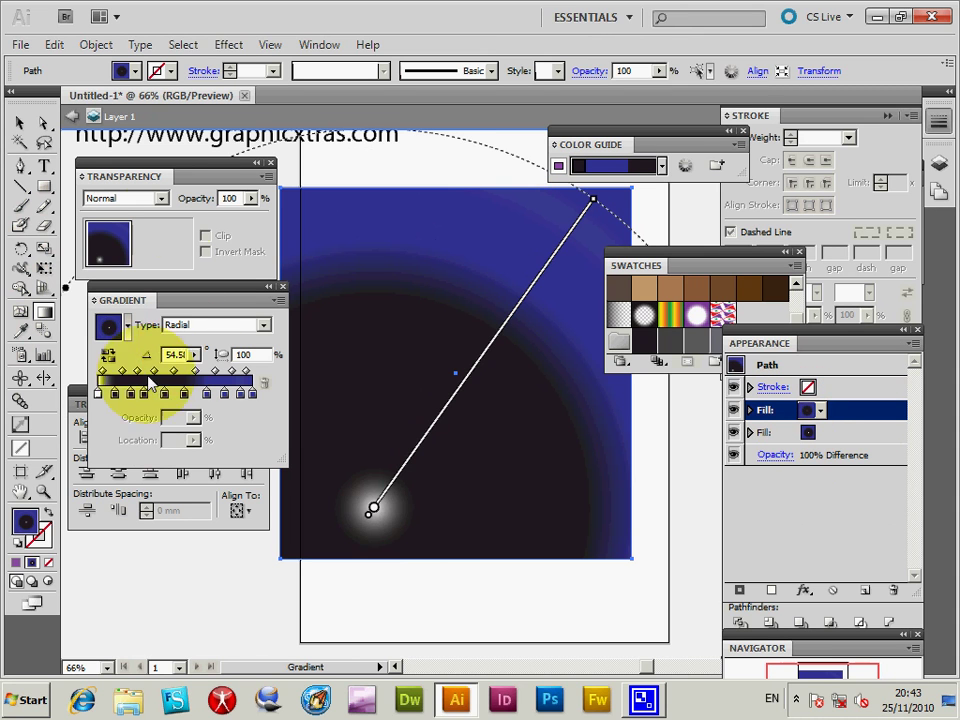
click(145, 202)
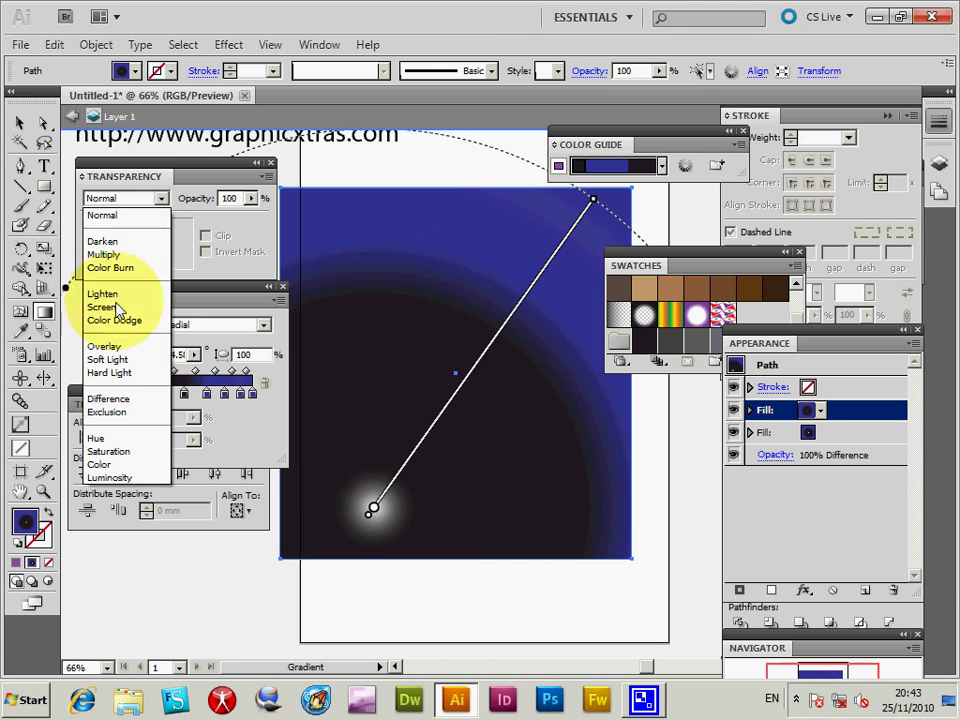
click(110, 399)
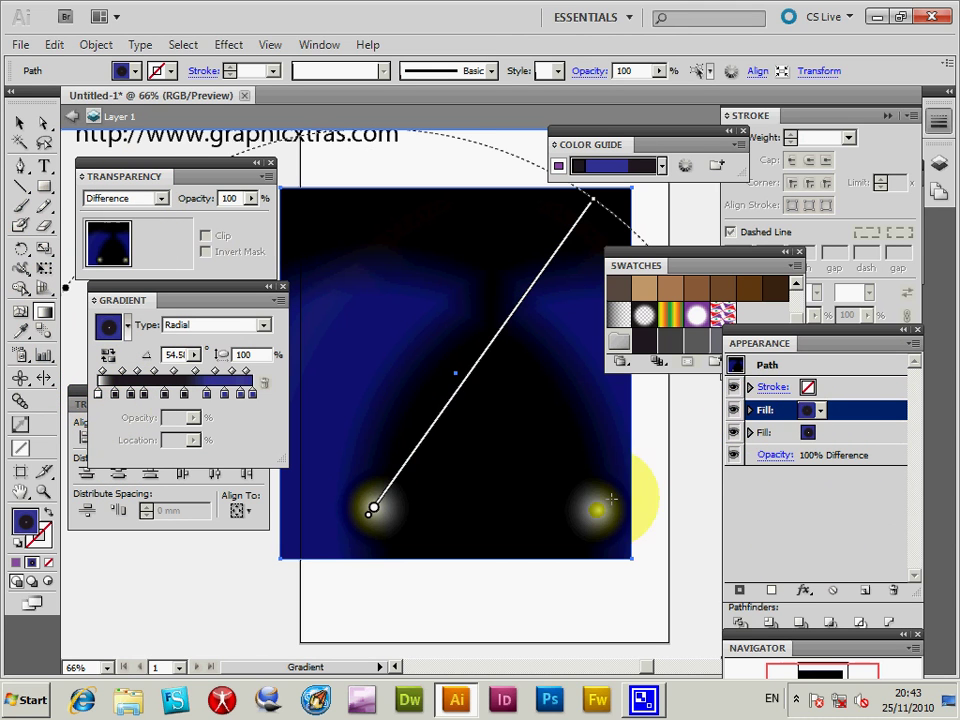
click(770, 408)
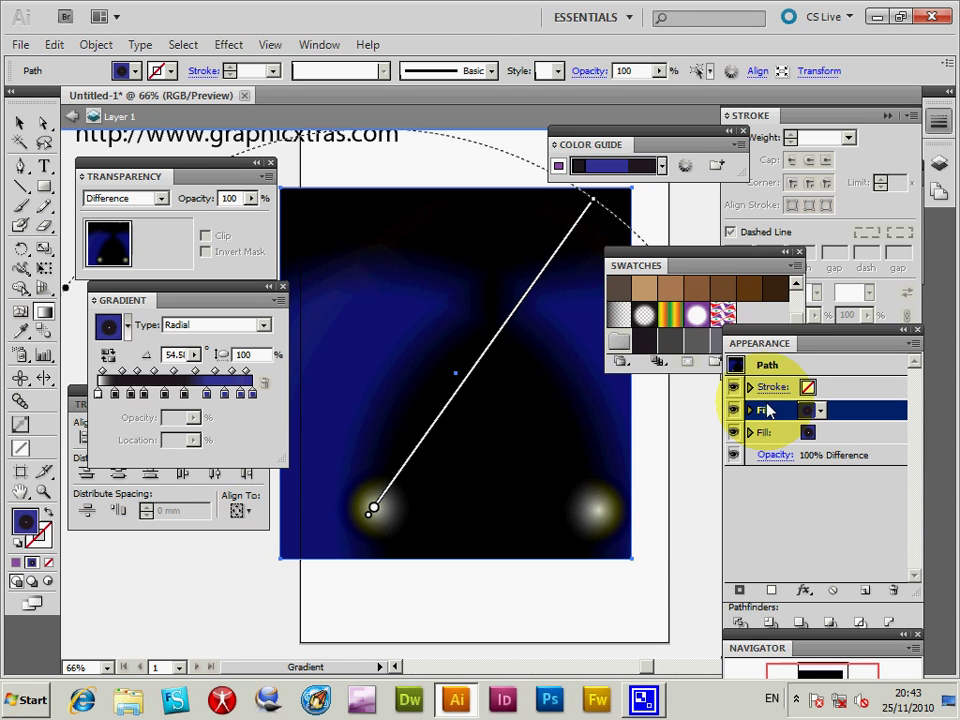
shift+click(766, 434)
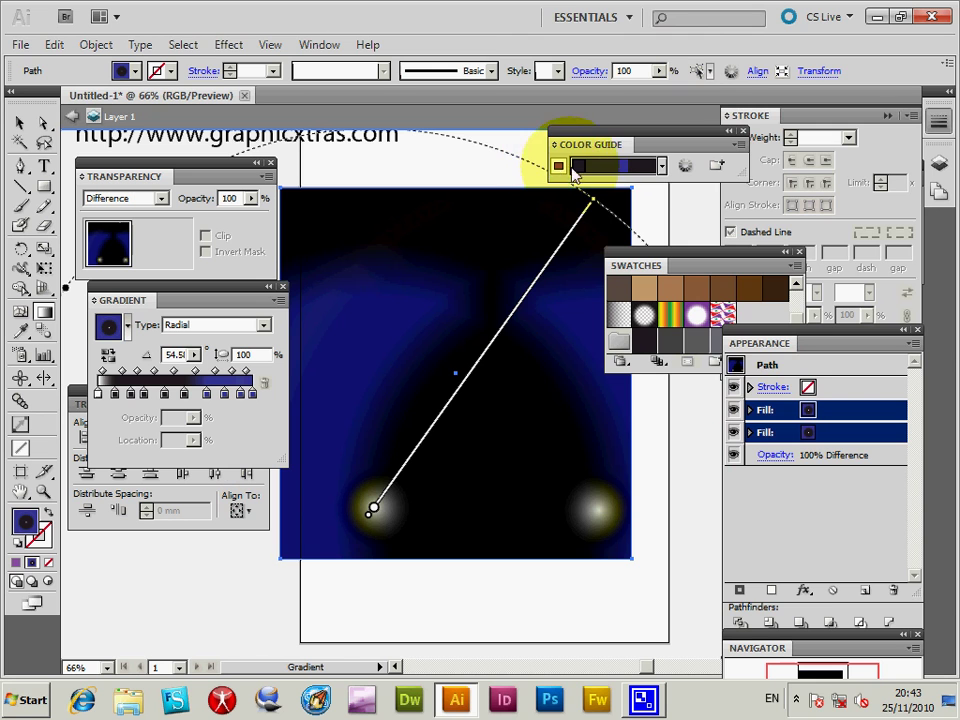
Step: Recolor the artwork from its own colours with the Shades harmony, shuffling the colour order
click(561, 168)
click(686, 170)
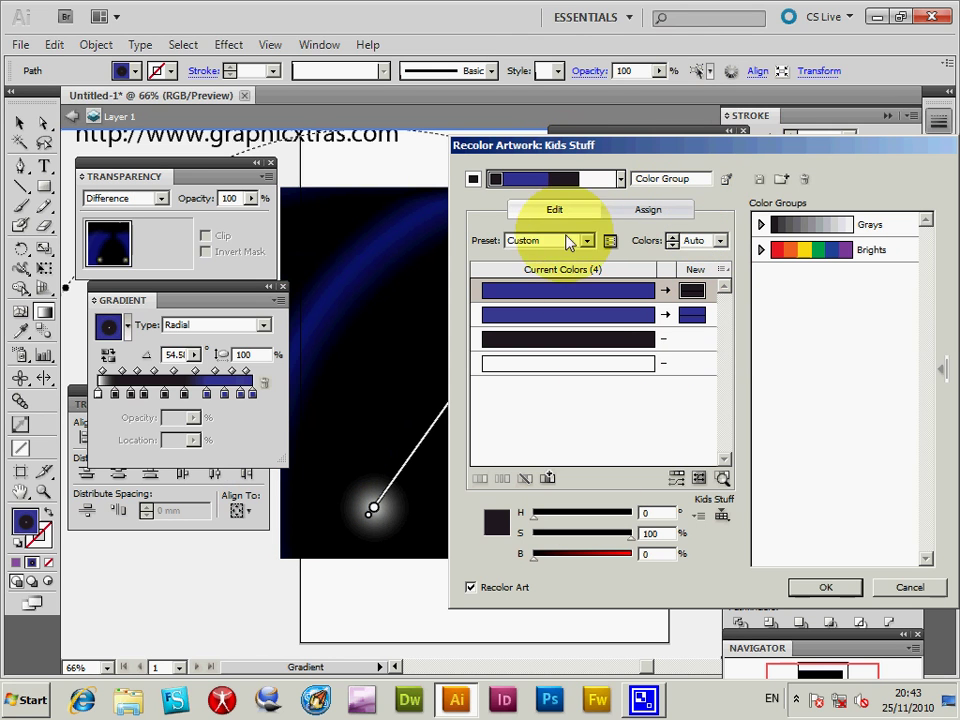
click(622, 181)
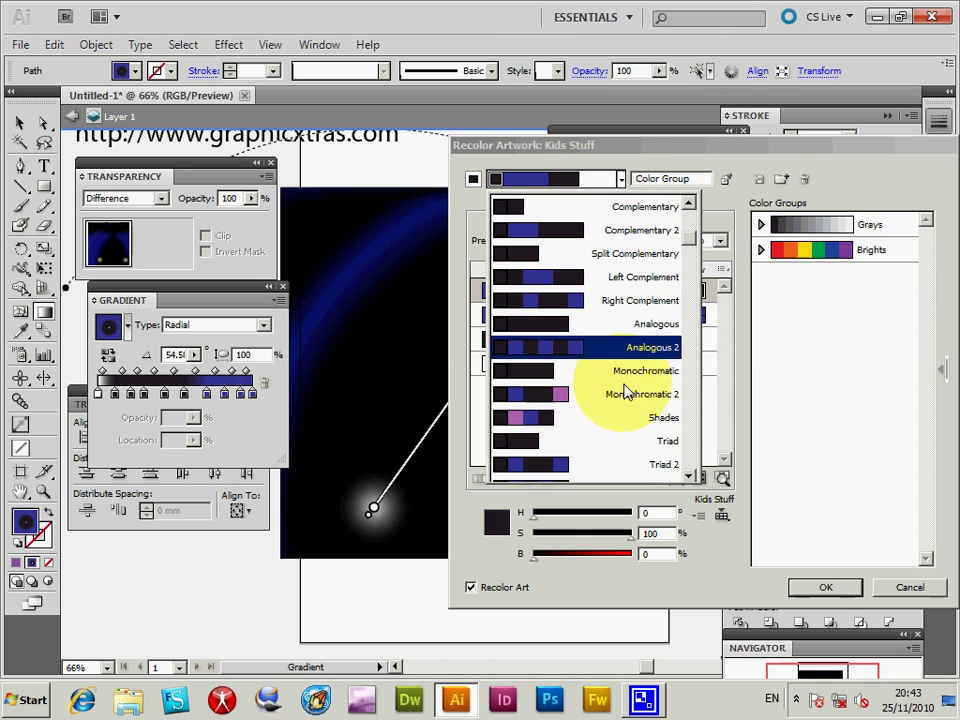
click(540, 416)
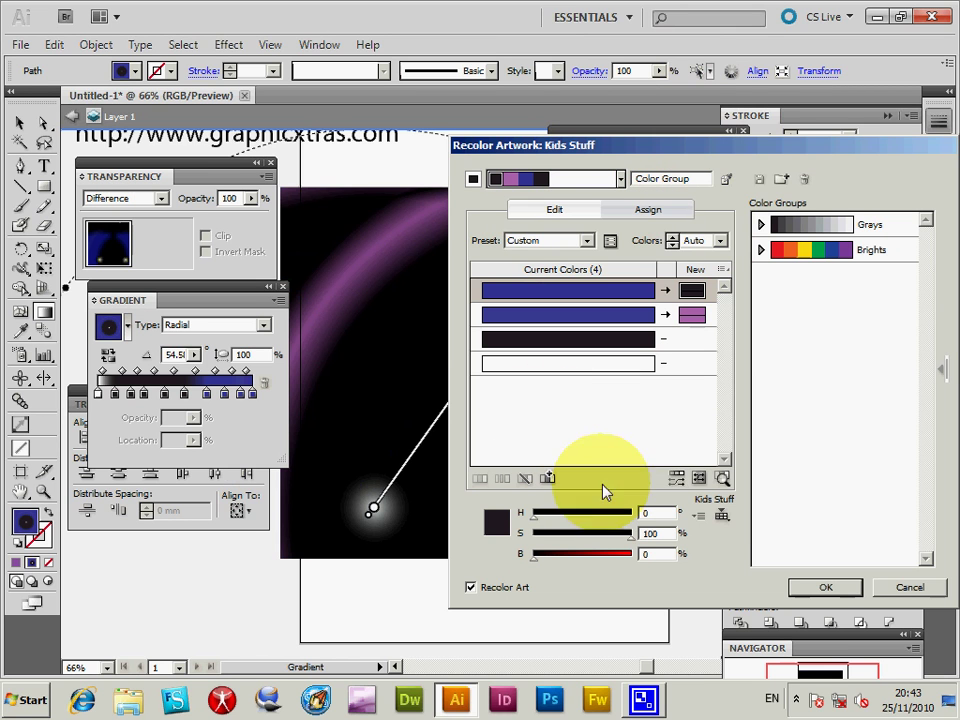
click(676, 479)
click(676, 479)
click(676, 479)
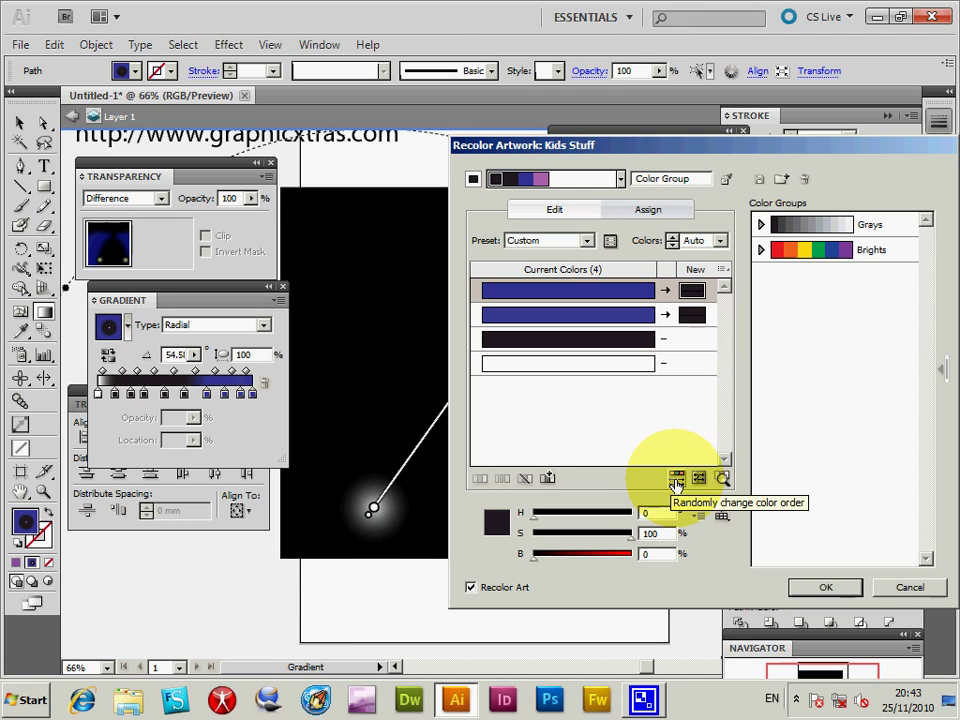
click(676, 482)
drag(656, 148, 713, 143)
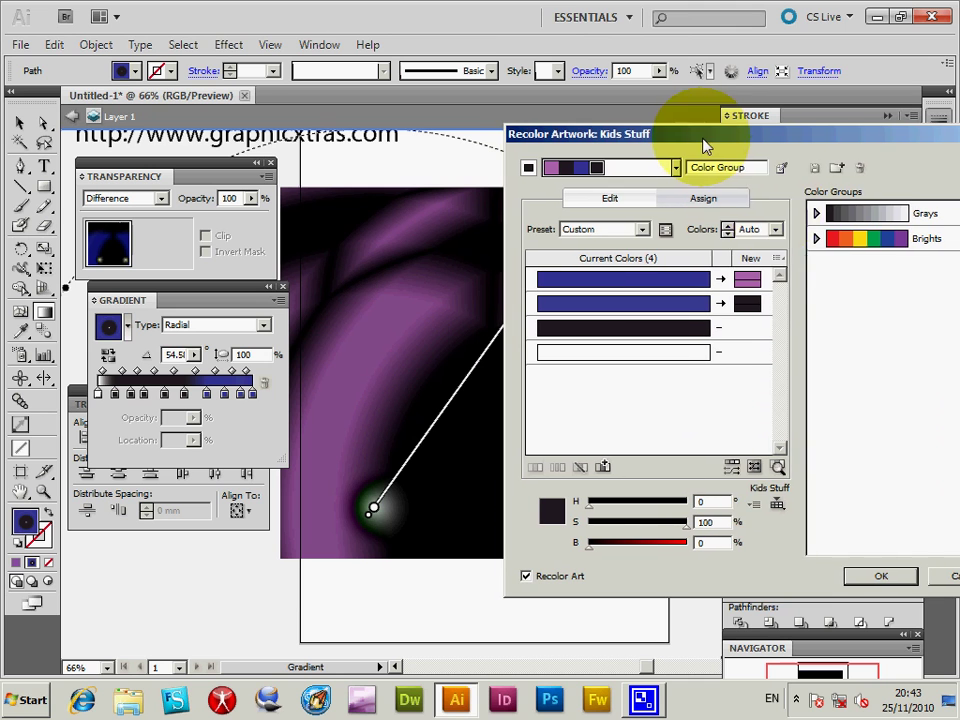
Step: Load the Nature > Foliage colour group and apply a different harmony rule
click(785, 510)
mouse_move(875, 233)
mouse_move(868, 362)
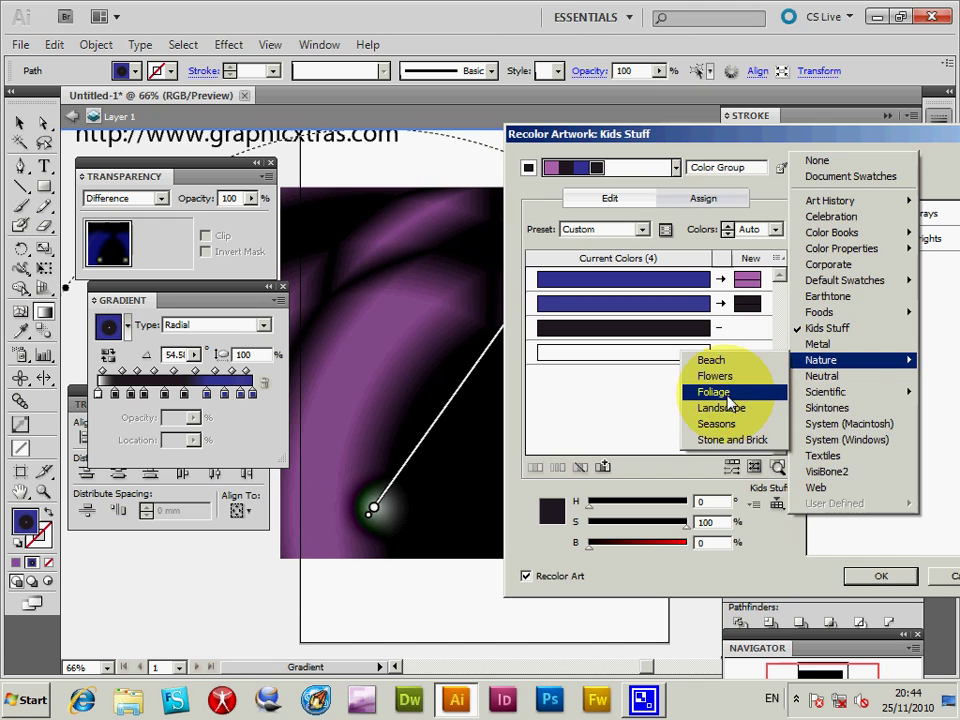
click(726, 400)
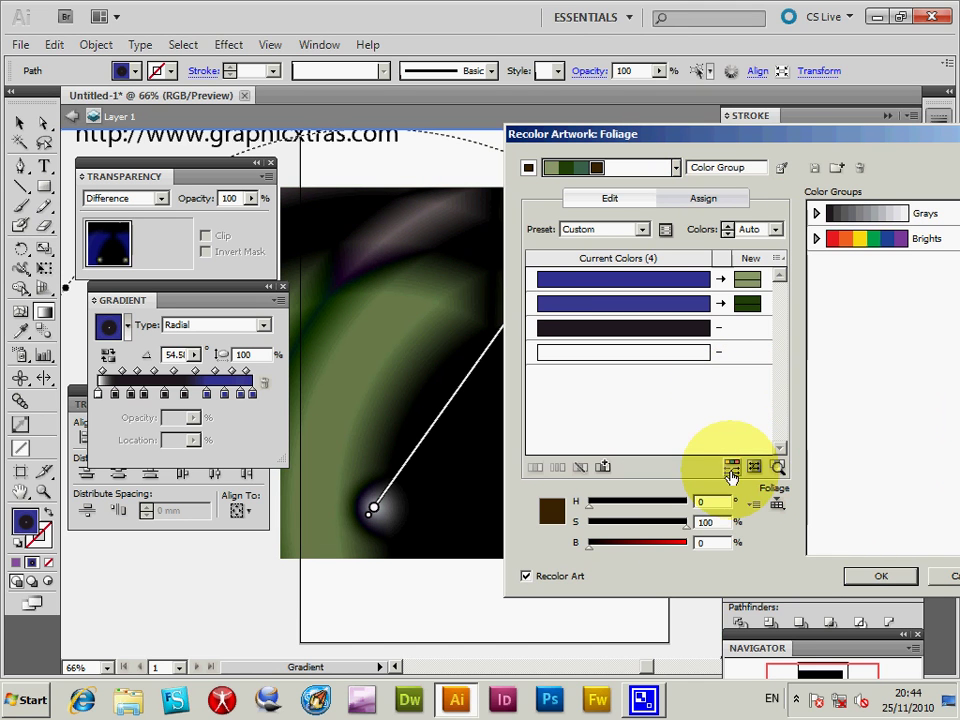
click(676, 167)
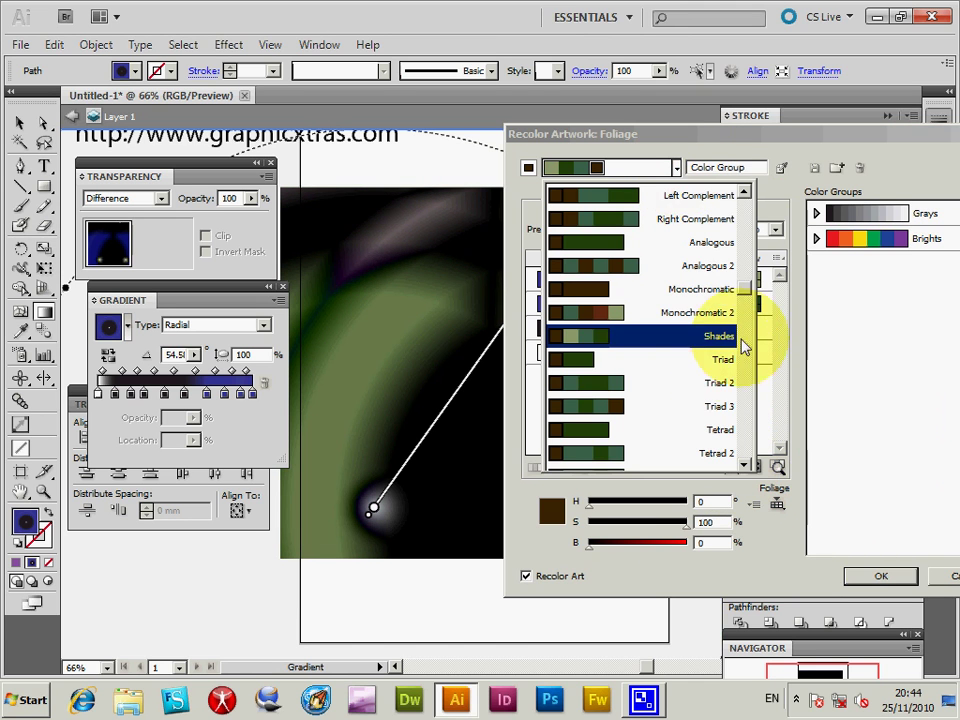
scroll(690, 350, down, 2)
click(606, 437)
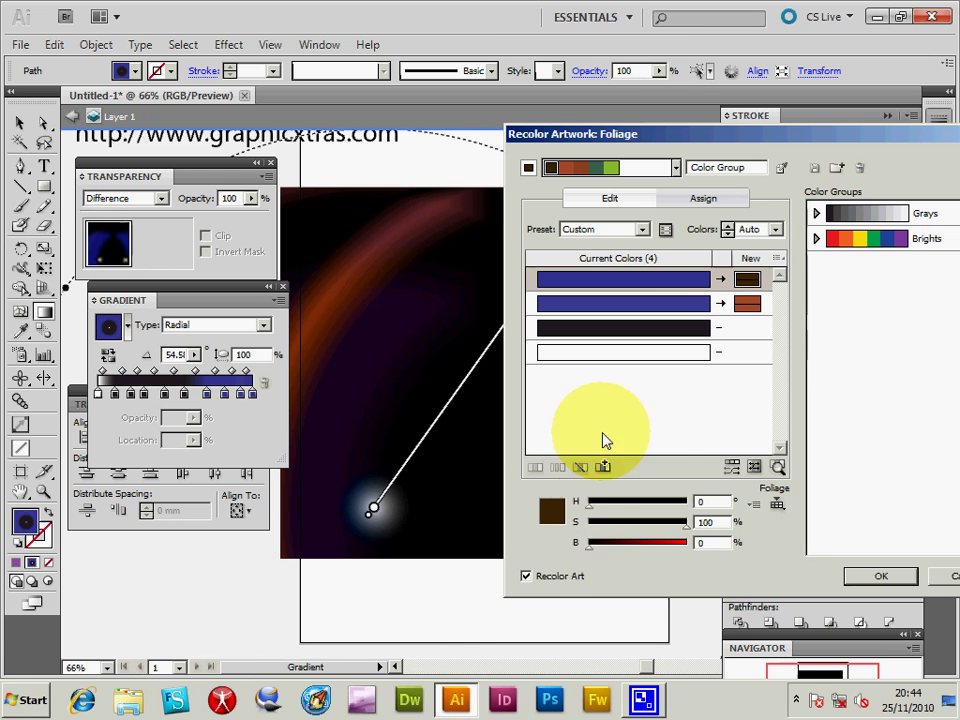
Step: Randomly reorder the foliage colours until a dark green arrangement appears, then accept
click(731, 468)
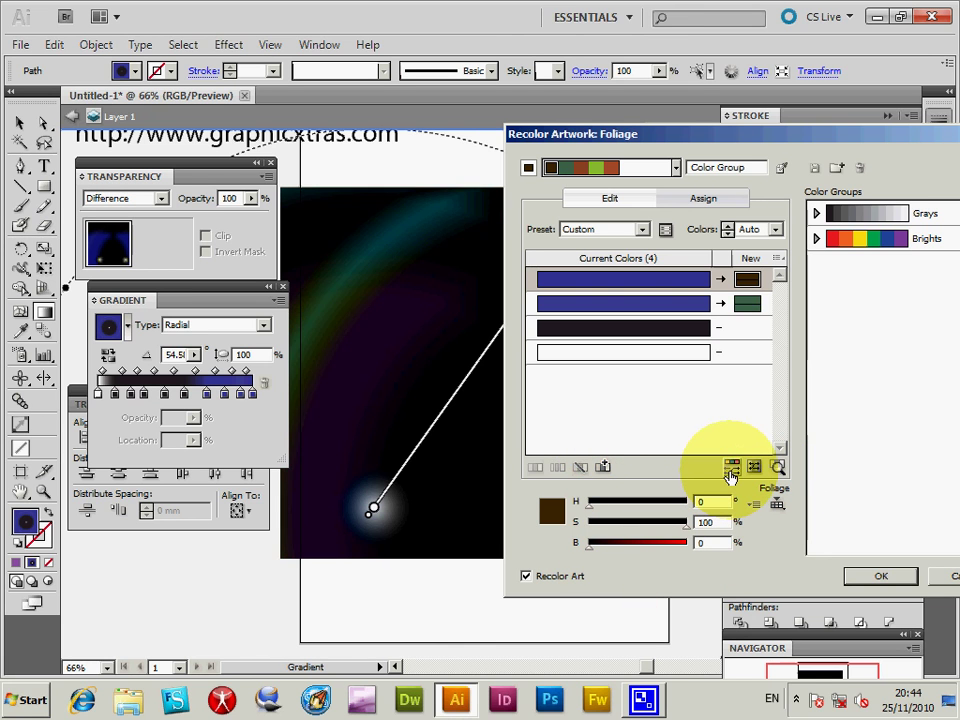
click(731, 468)
click(731, 468)
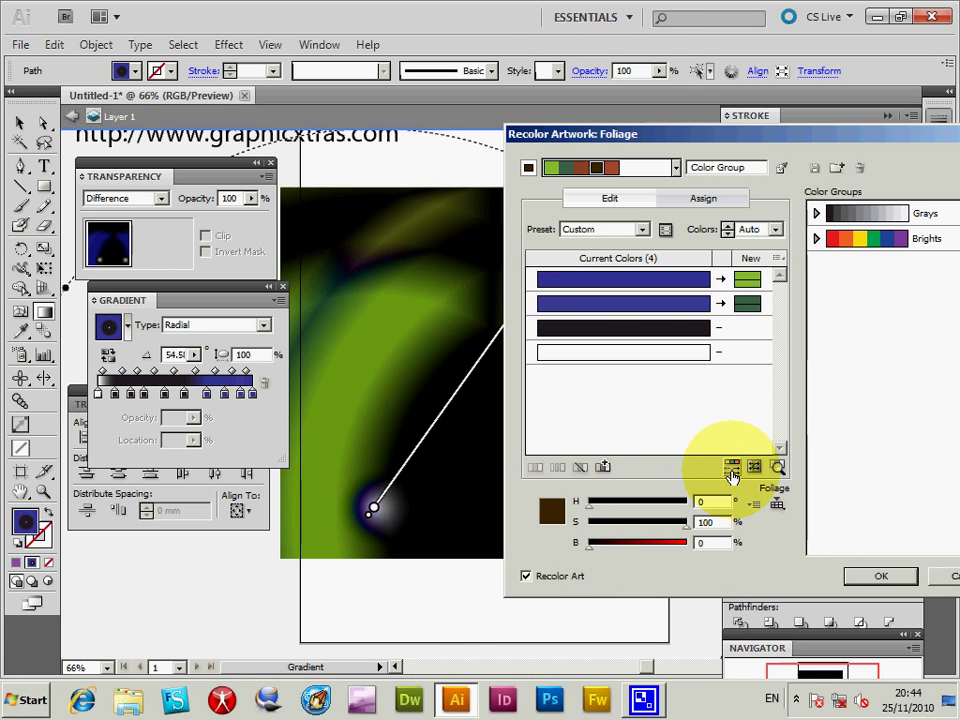
click(731, 469)
click(731, 469)
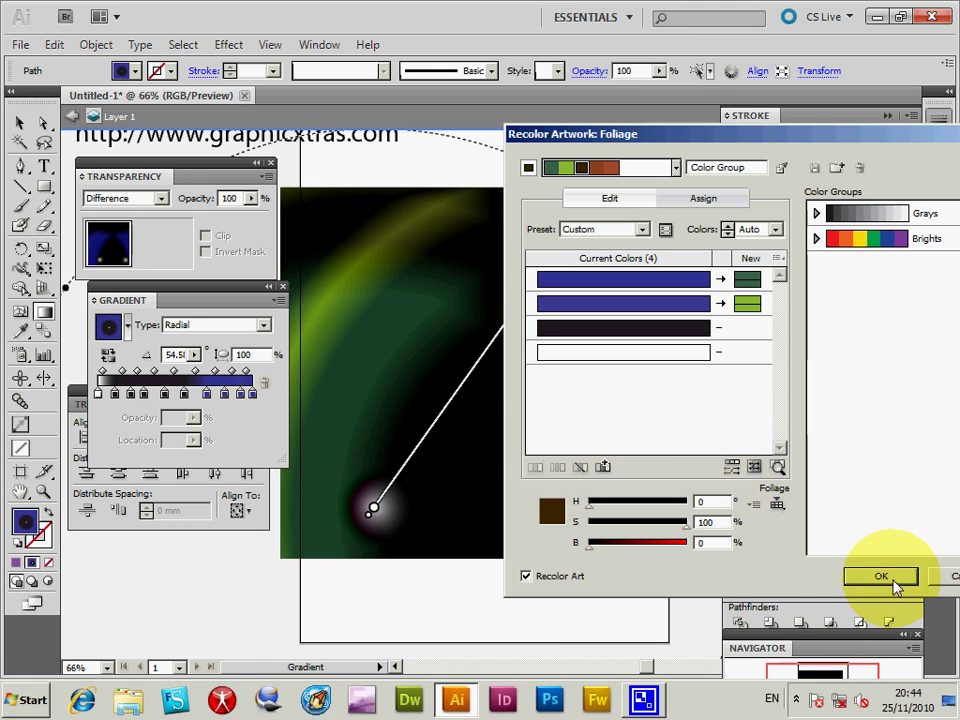
click(884, 577)
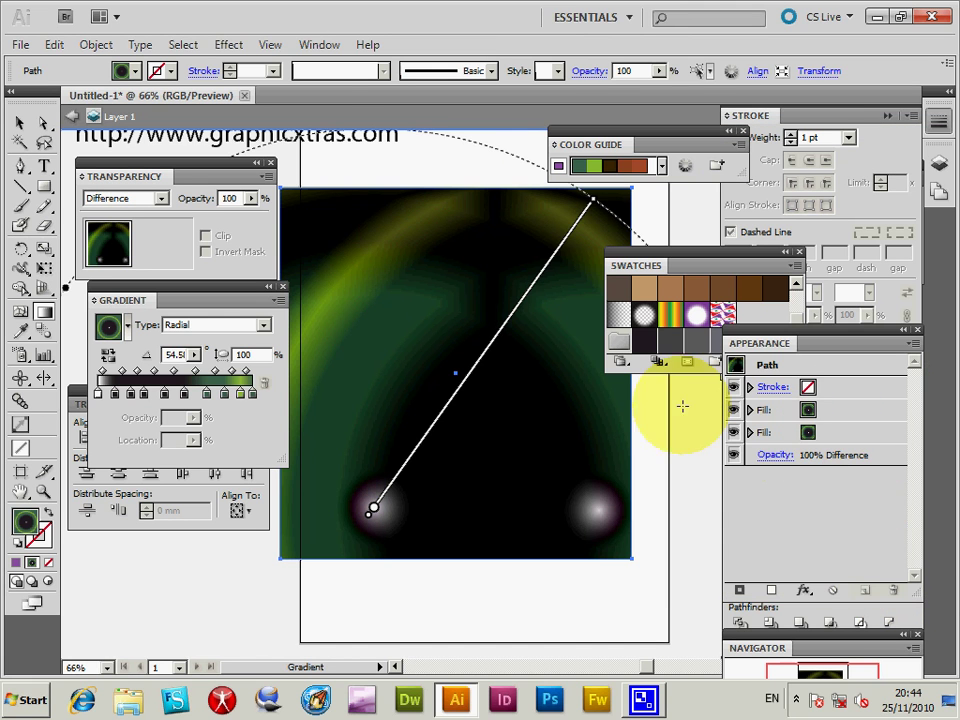
Step: Select the rectangle and redraw its radial gradient from near top centre toward lower left, at -116°
click(19, 121)
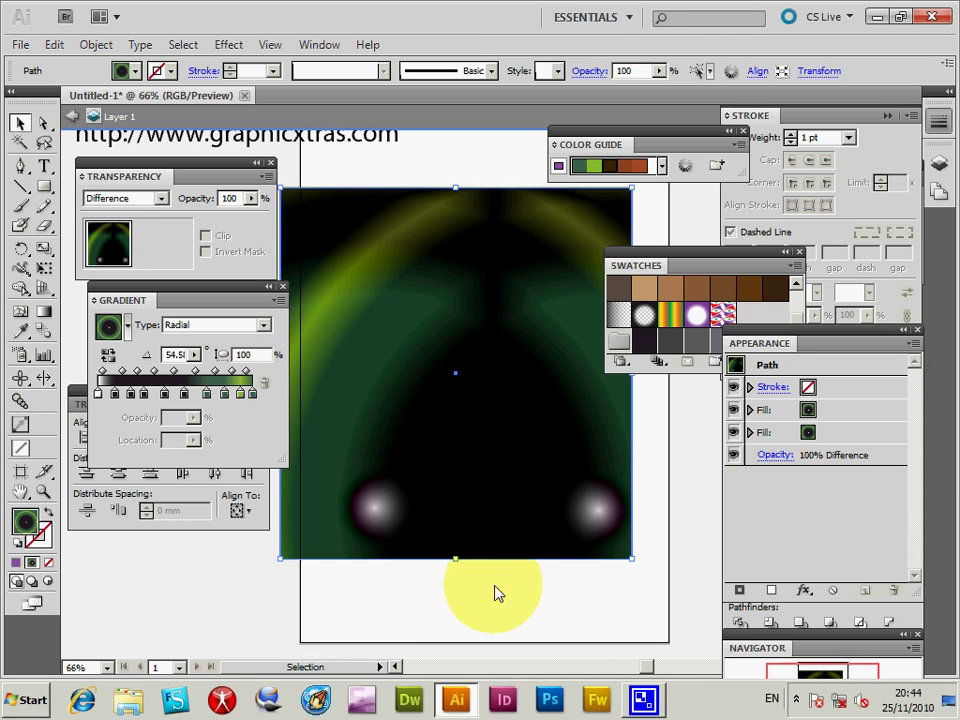
click(350, 440)
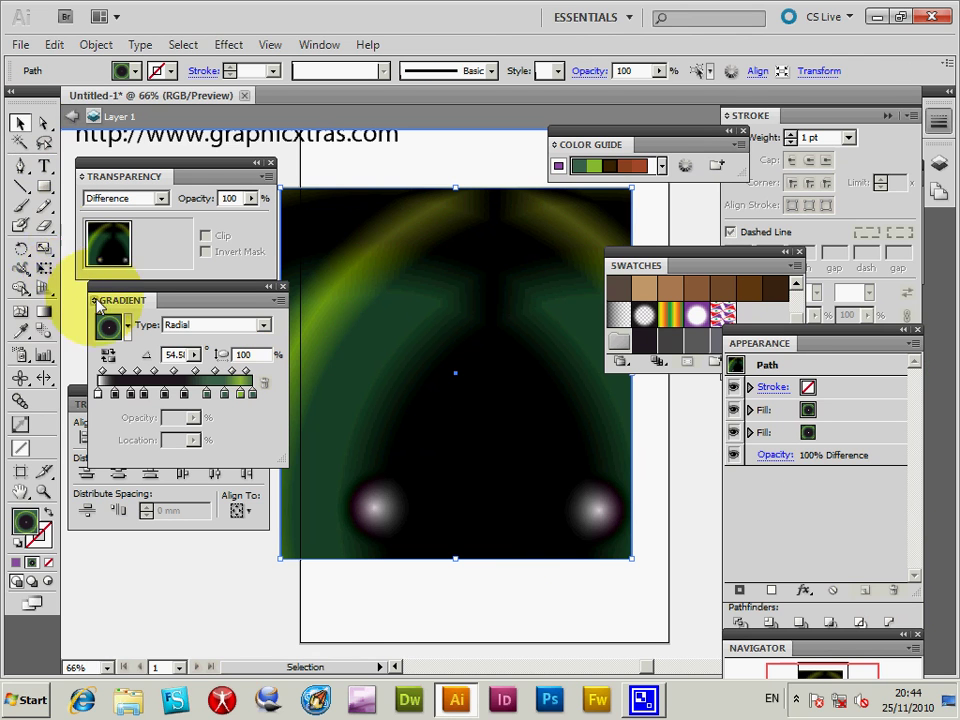
click(43, 311)
drag(411, 294, 602, 490)
drag(518, 437, 589, 227)
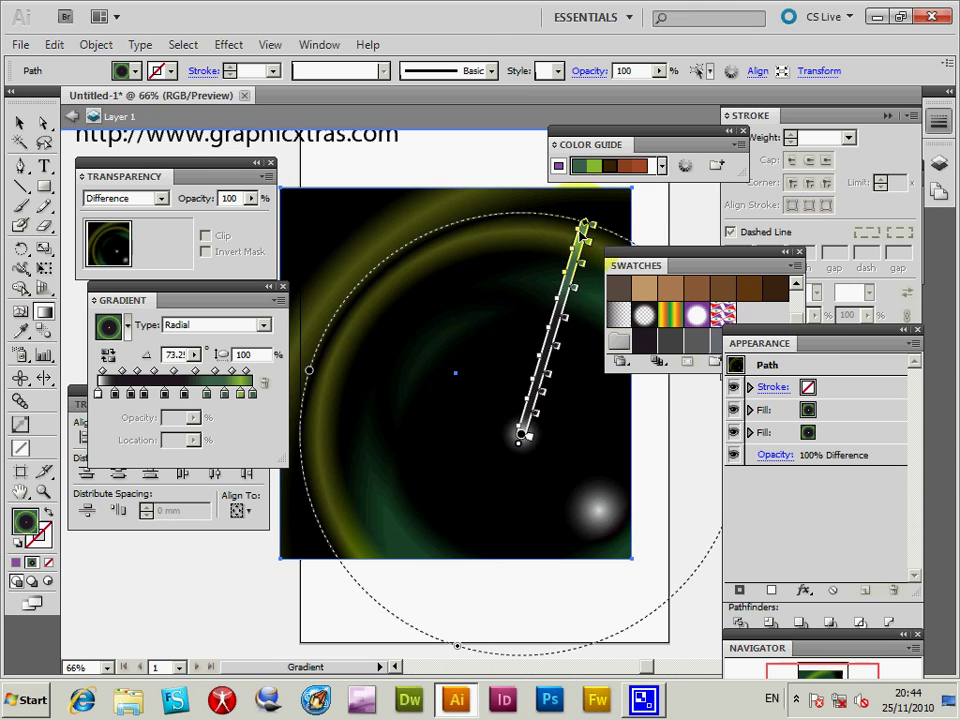
drag(475, 505, 411, 328)
drag(433, 228, 326, 440)
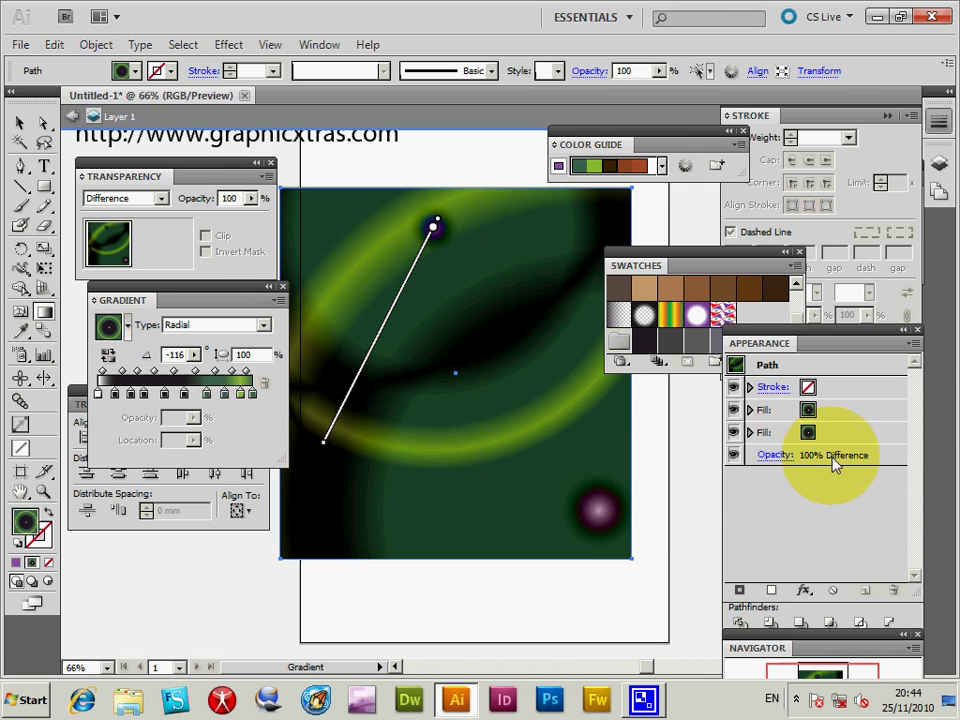
Step: Try Darken and Multiply on the top fill's opacity, then settle on Exclusion blending
click(751, 410)
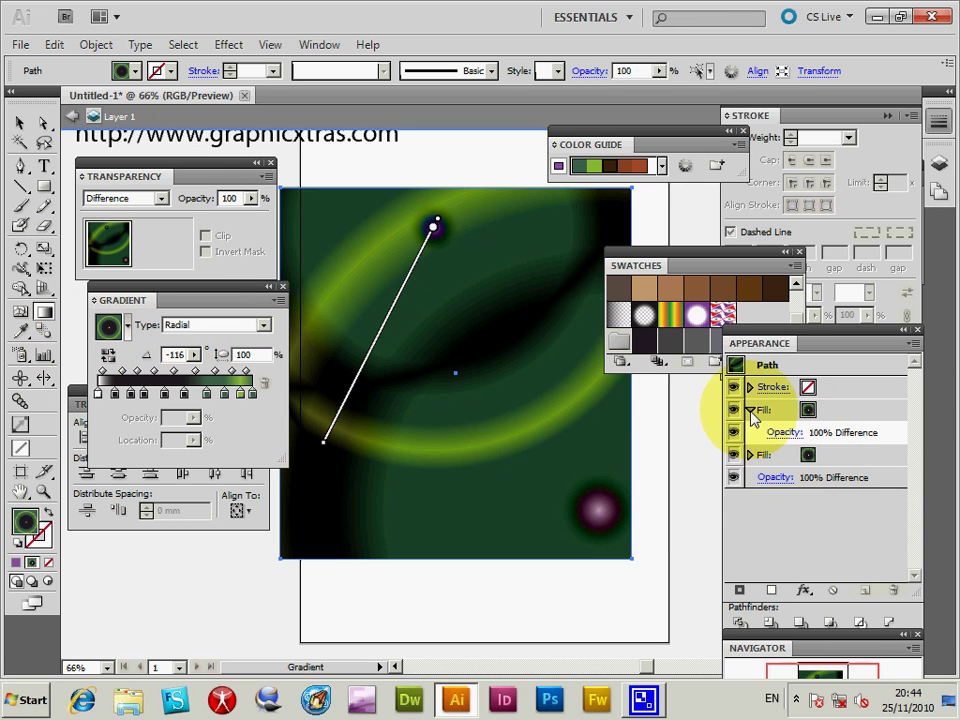
click(866, 436)
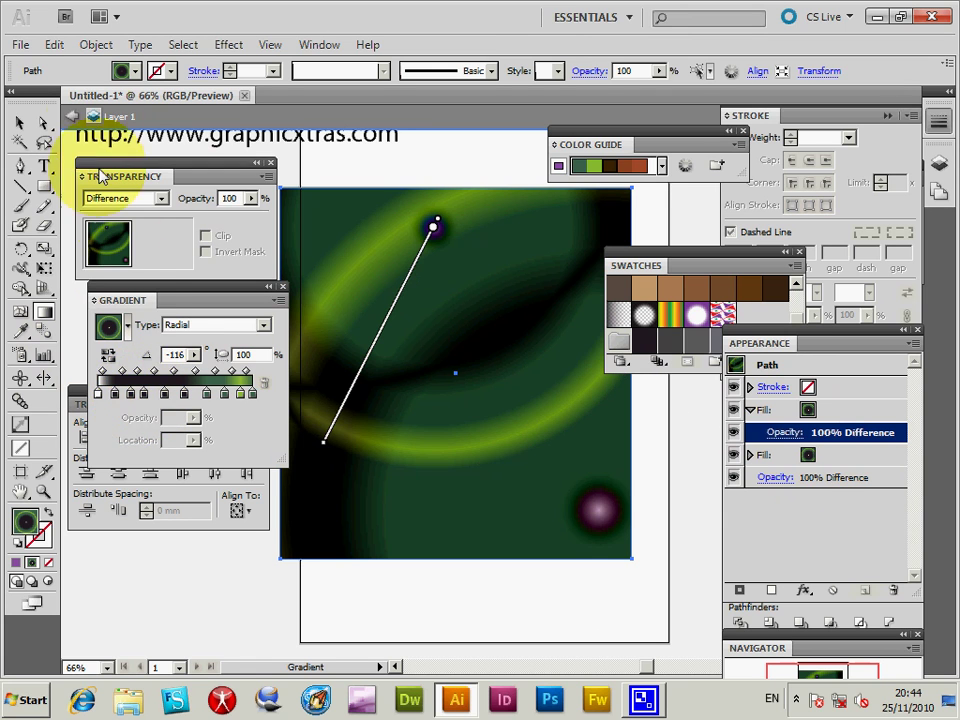
click(125, 198)
click(121, 243)
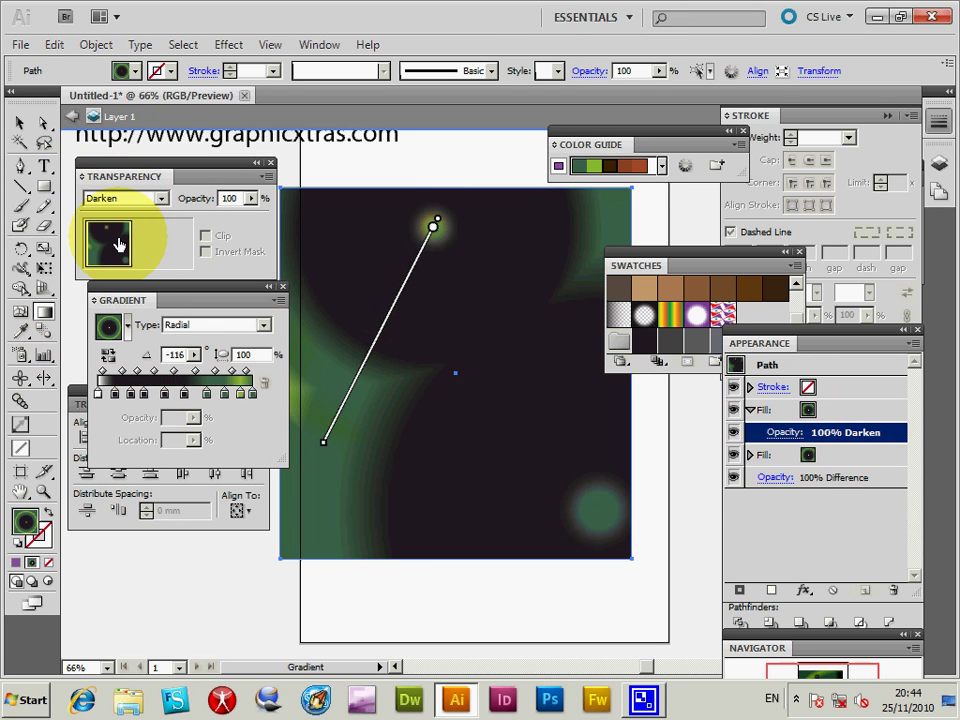
click(120, 198)
click(120, 253)
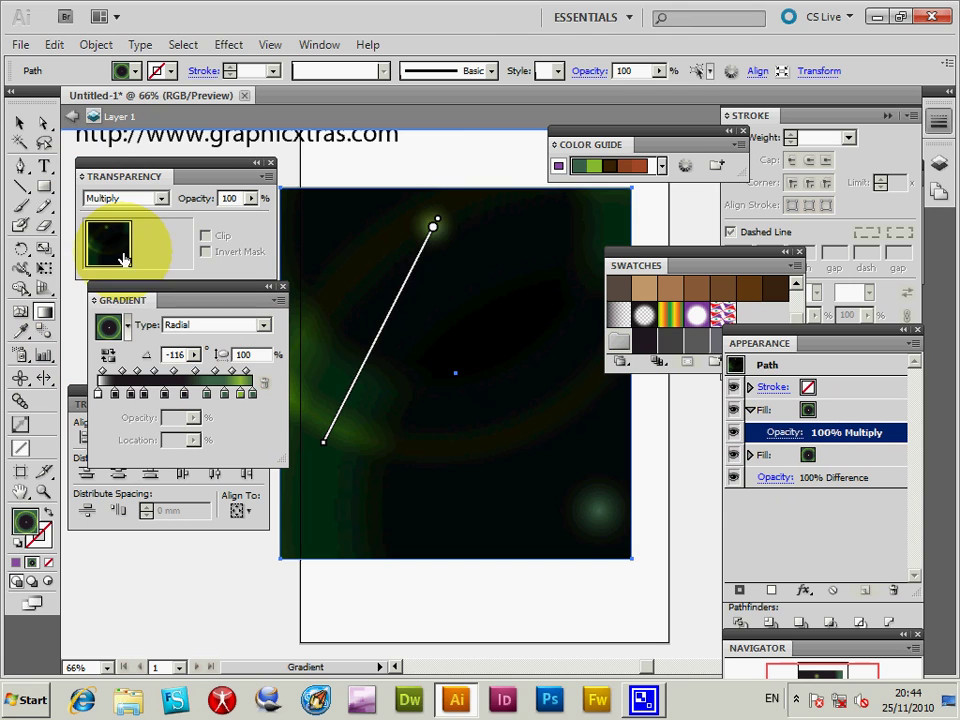
click(115, 198)
click(125, 407)
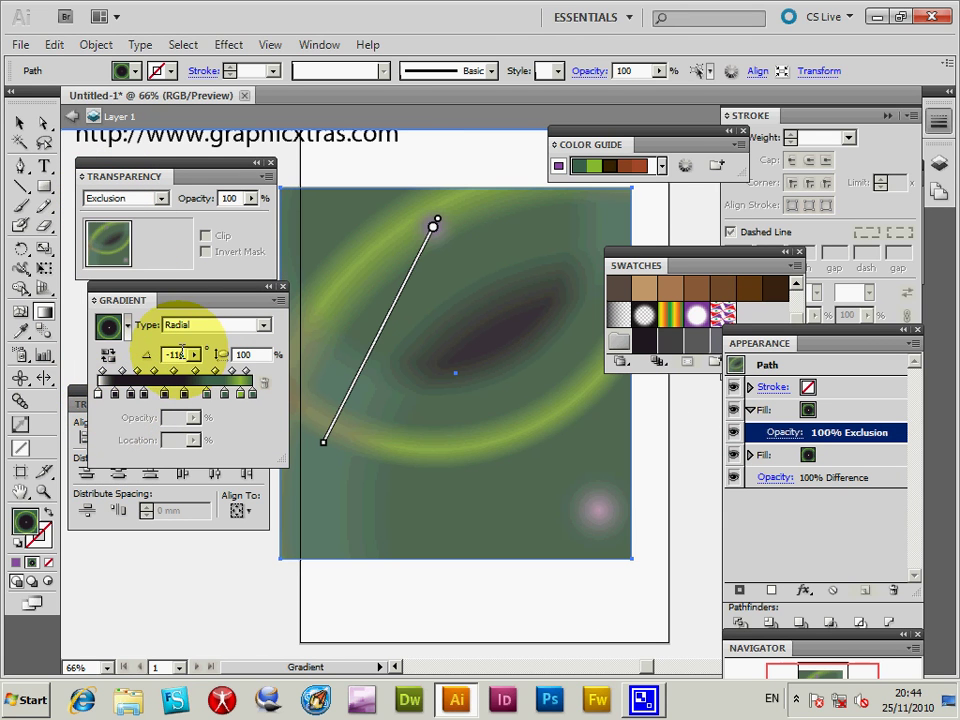